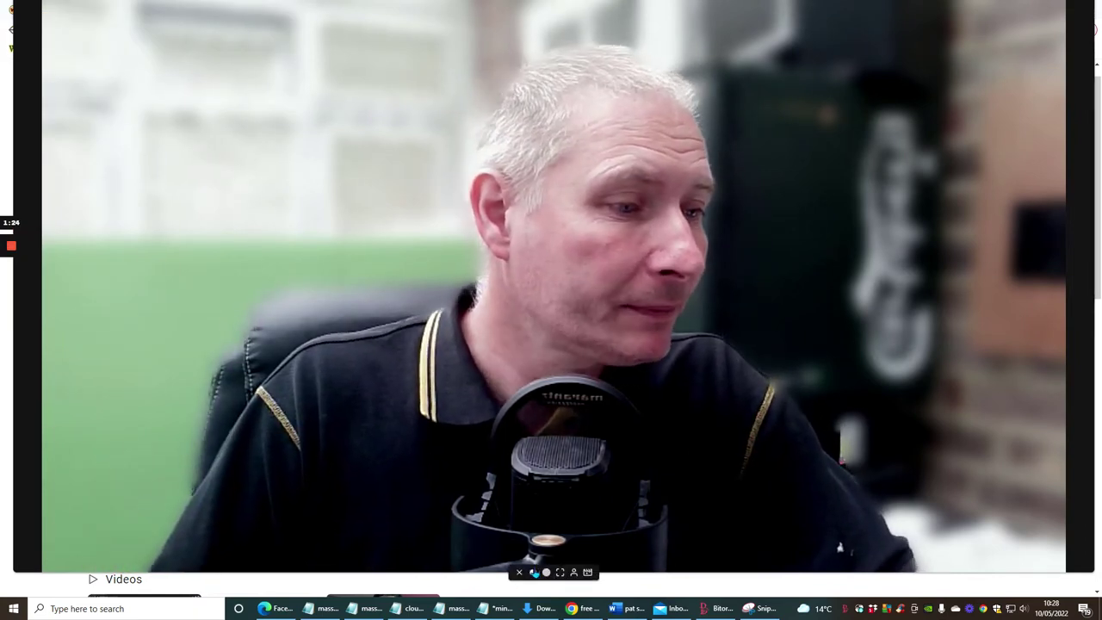
pyautogui.click(533, 572)
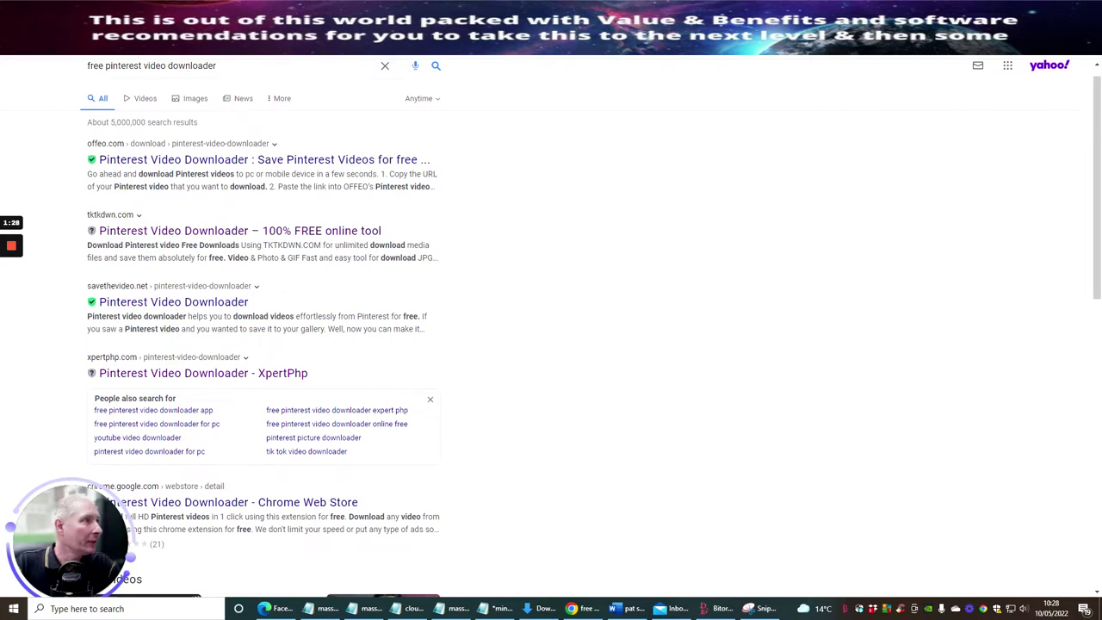
# Step: Open the Created page of the Pinterest business profile in a new browser tab
pyautogui.click(312, 54)
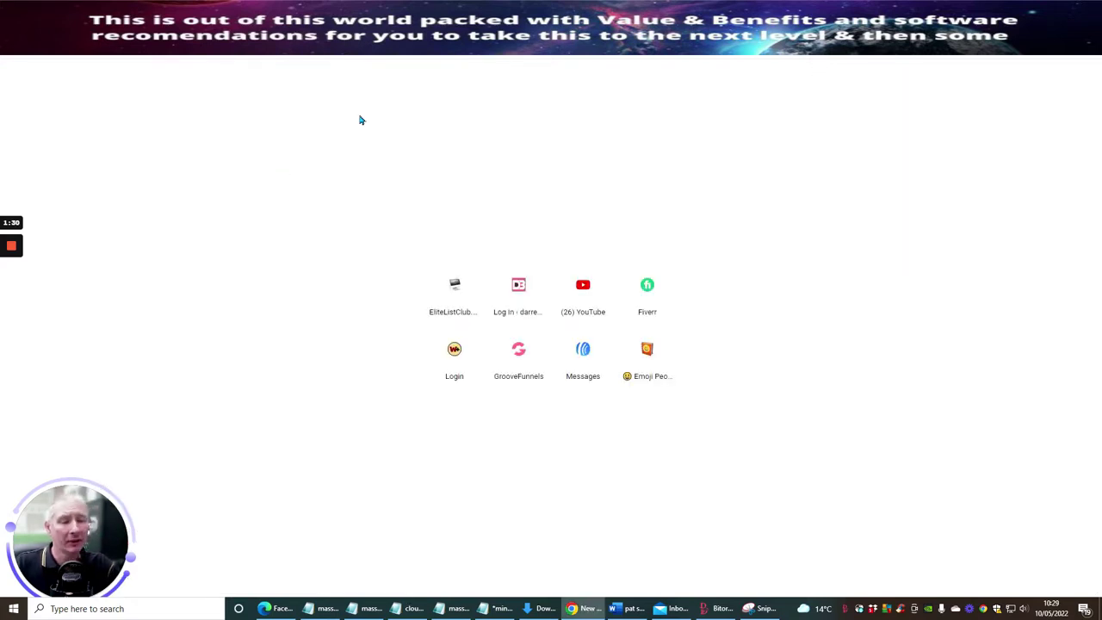
pyautogui.write('pin')
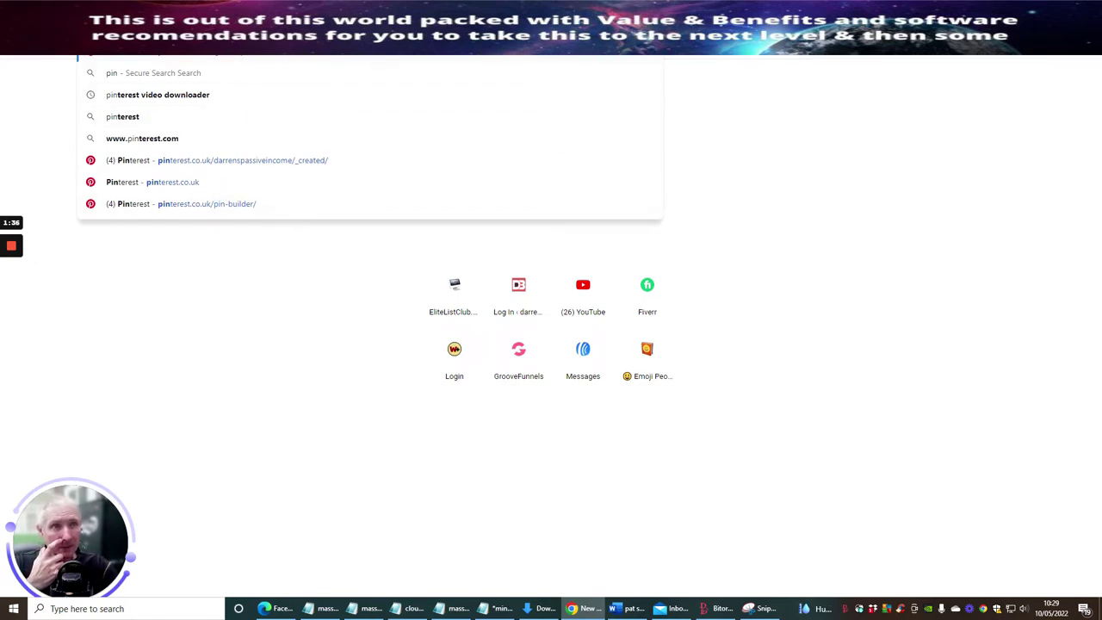
pyautogui.click(214, 164)
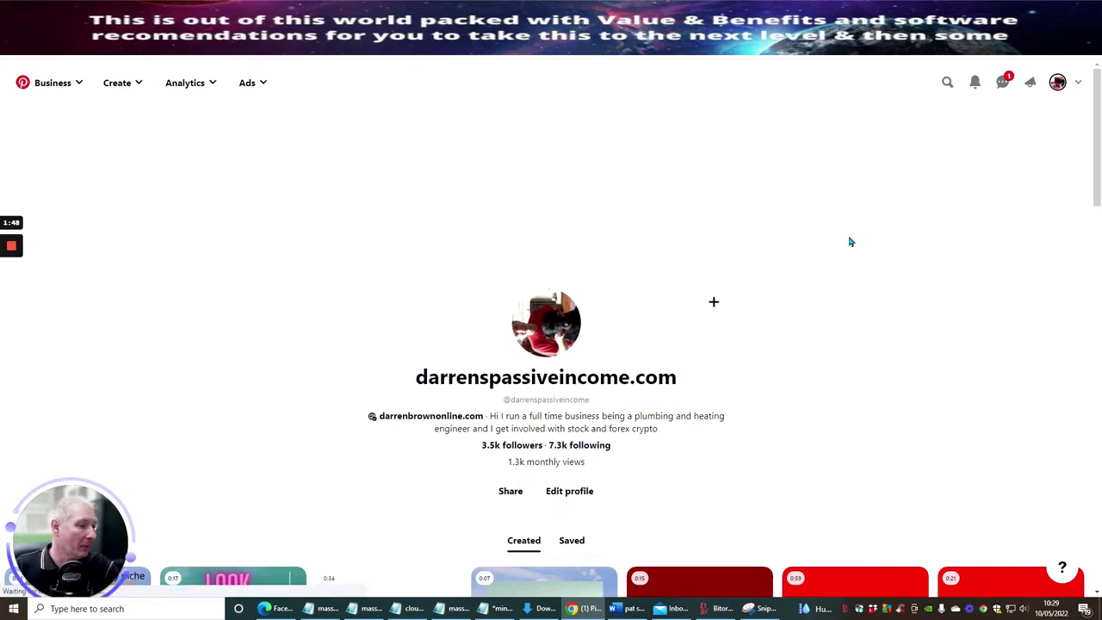
# Step: Search Pinterest for "wellbeing" and limit the results to Videos
pyautogui.click(947, 81)
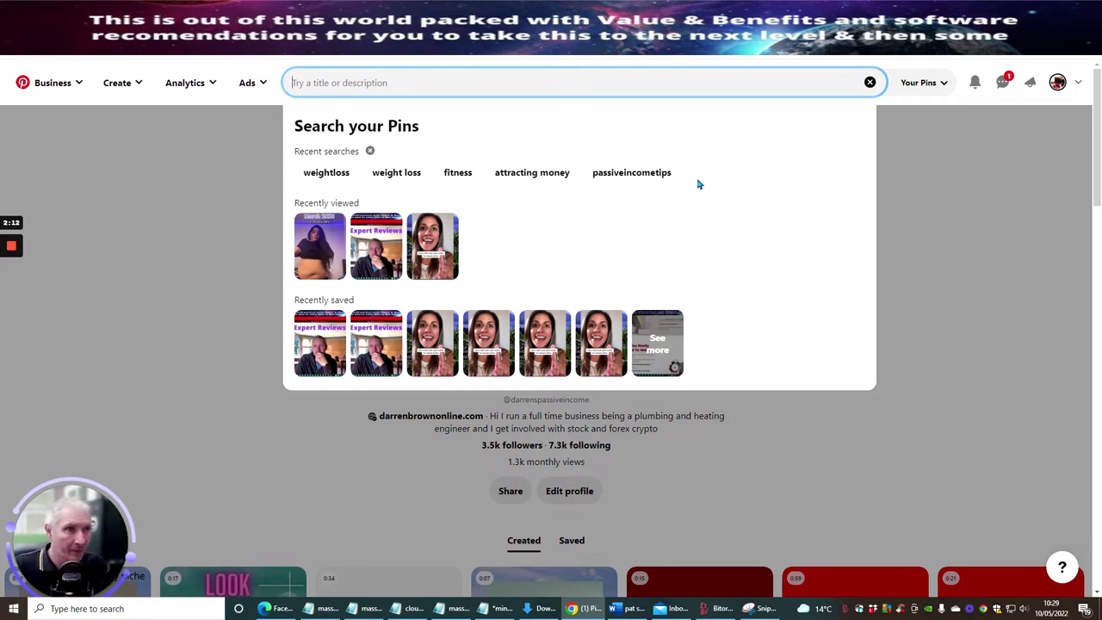
pyautogui.write('wellbeing')
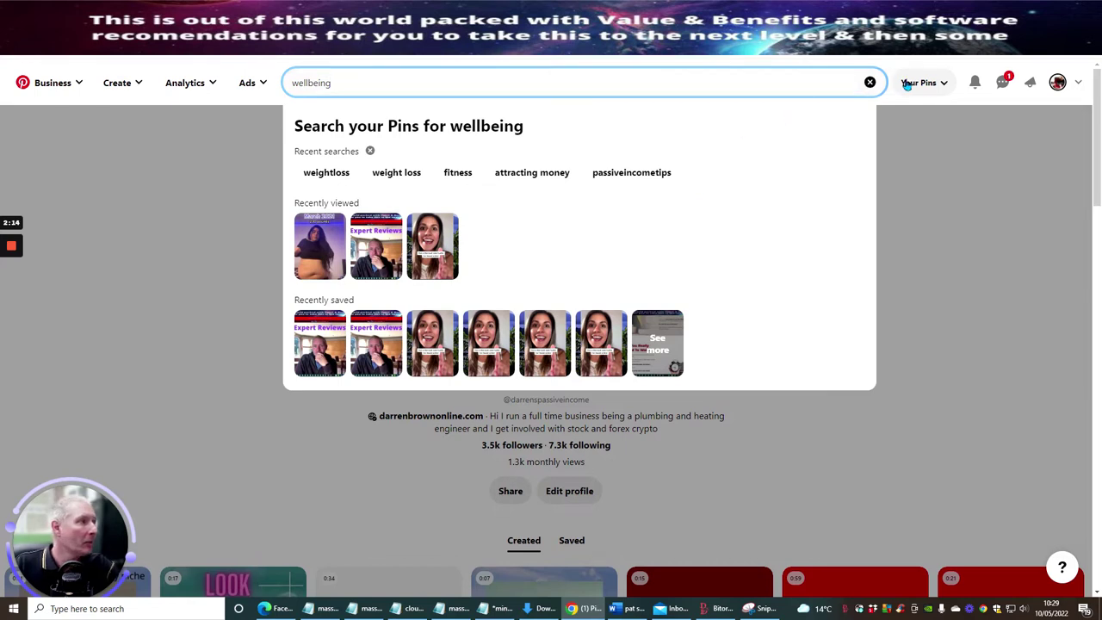
pyautogui.press('Return')
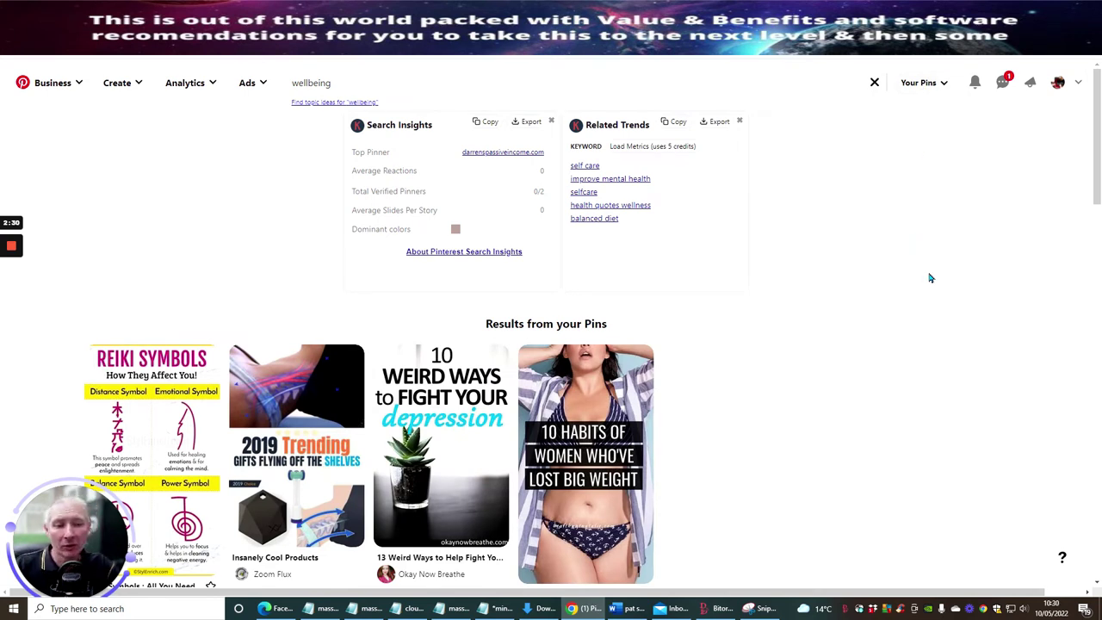
pyautogui.click(923, 83)
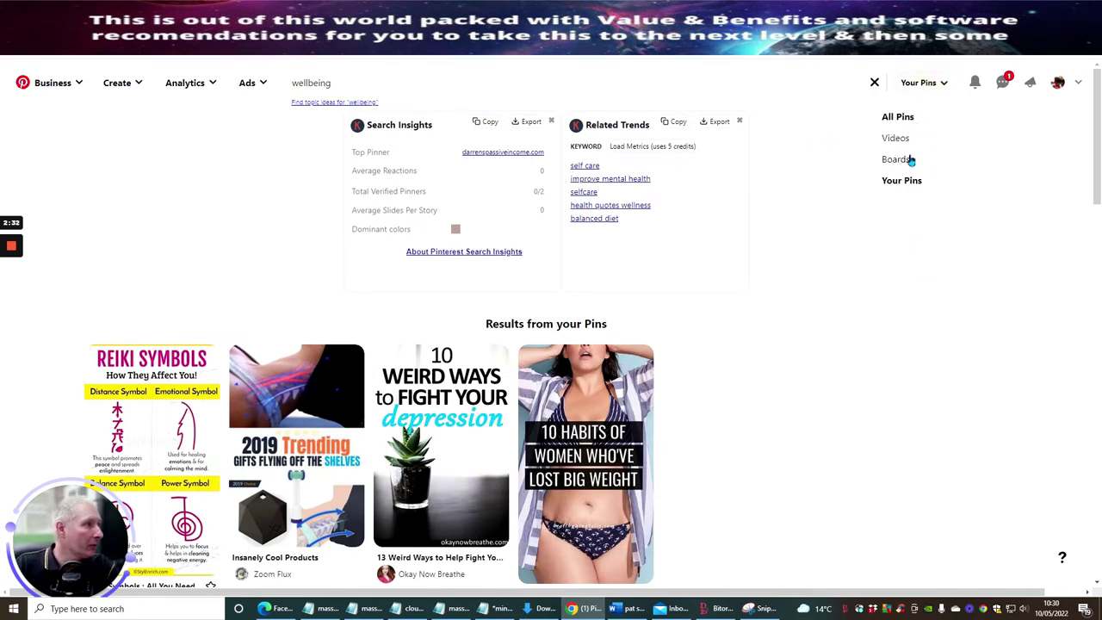
pyautogui.click(895, 138)
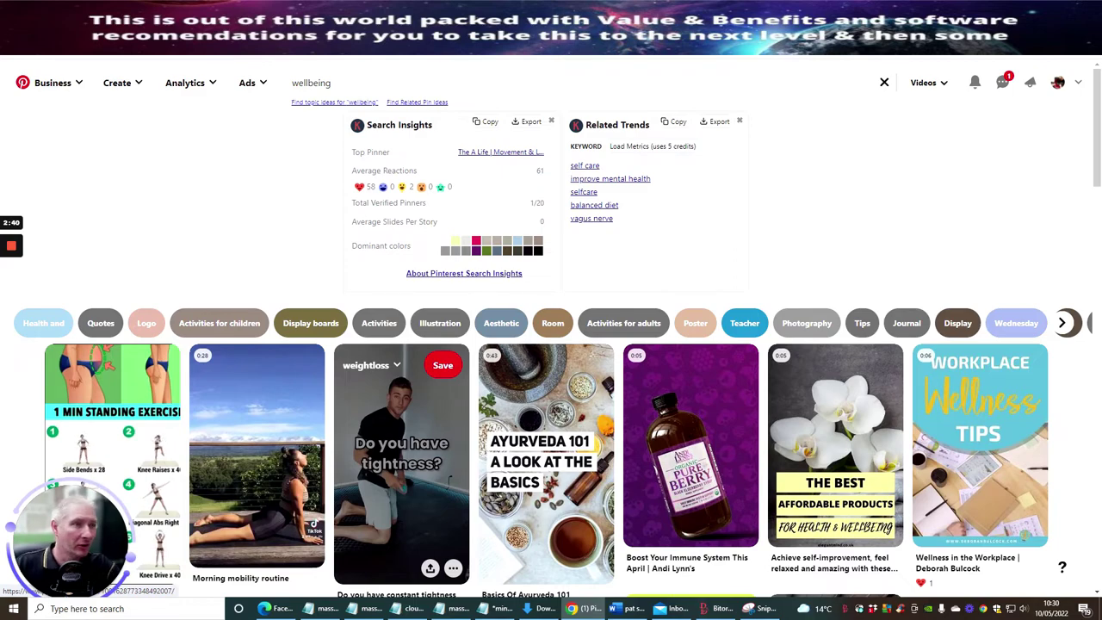
# Step: Browse the wellbeing video results for a pin suitable for downloading
pyautogui.scroll(-5, 835, 172)
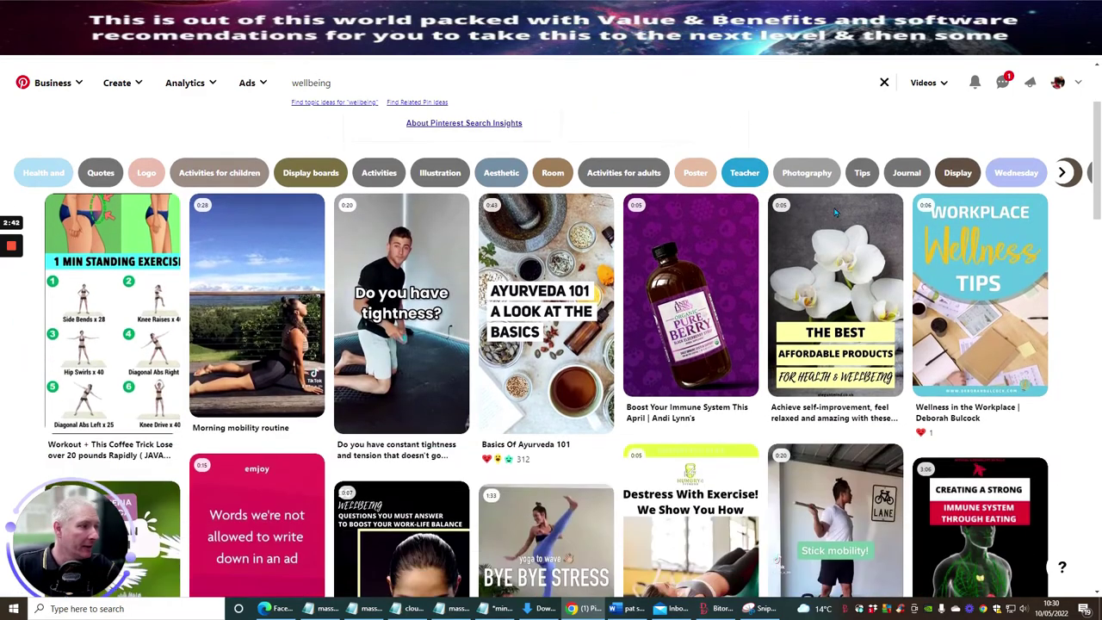
pyautogui.scroll(-5, 815, 216)
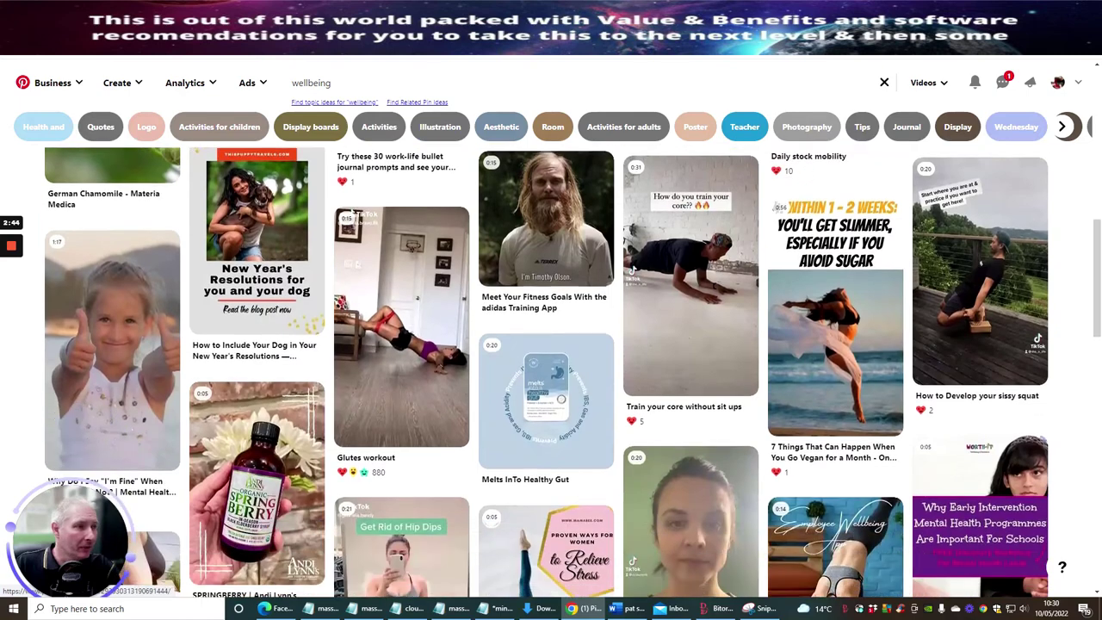
pyautogui.scroll(-3, 800, 216)
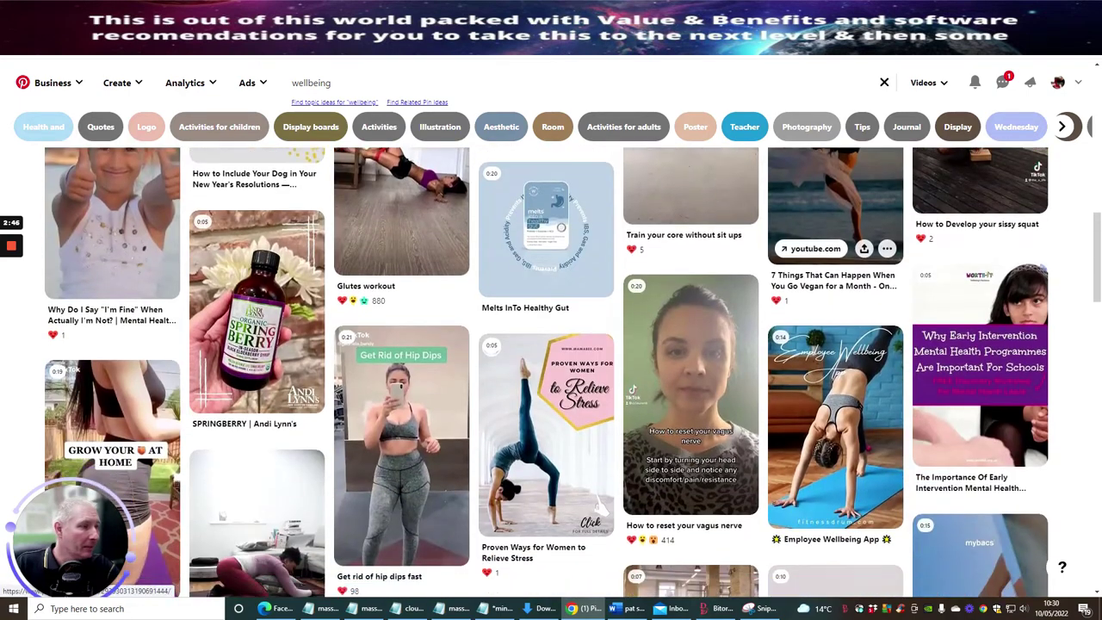
pyautogui.scroll(-5, 800, 215)
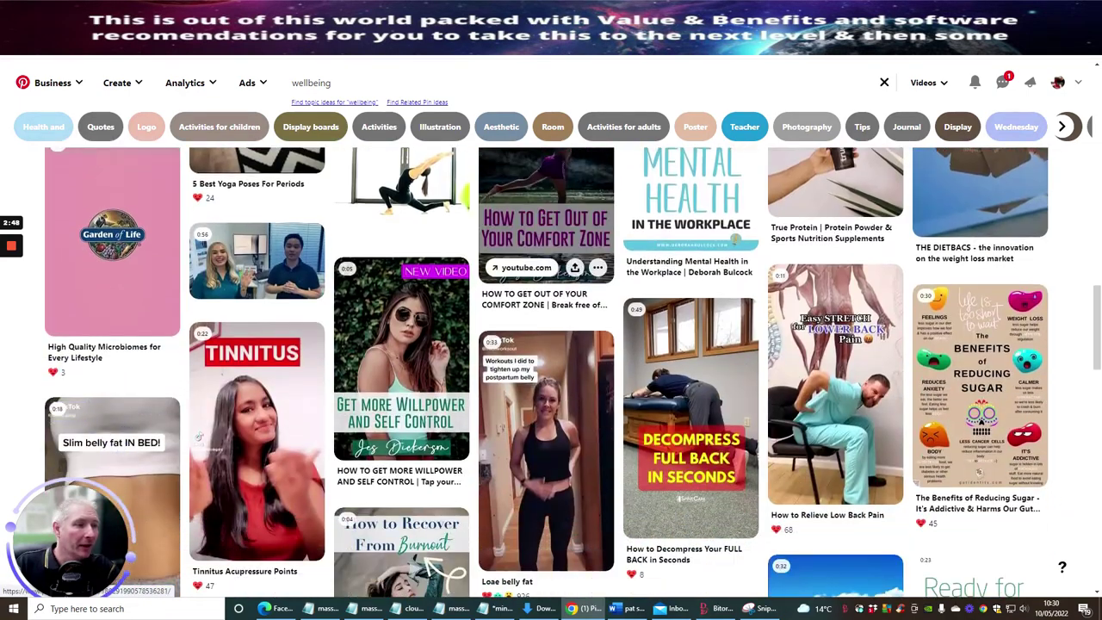
pyautogui.scroll(-4, 573, 373)
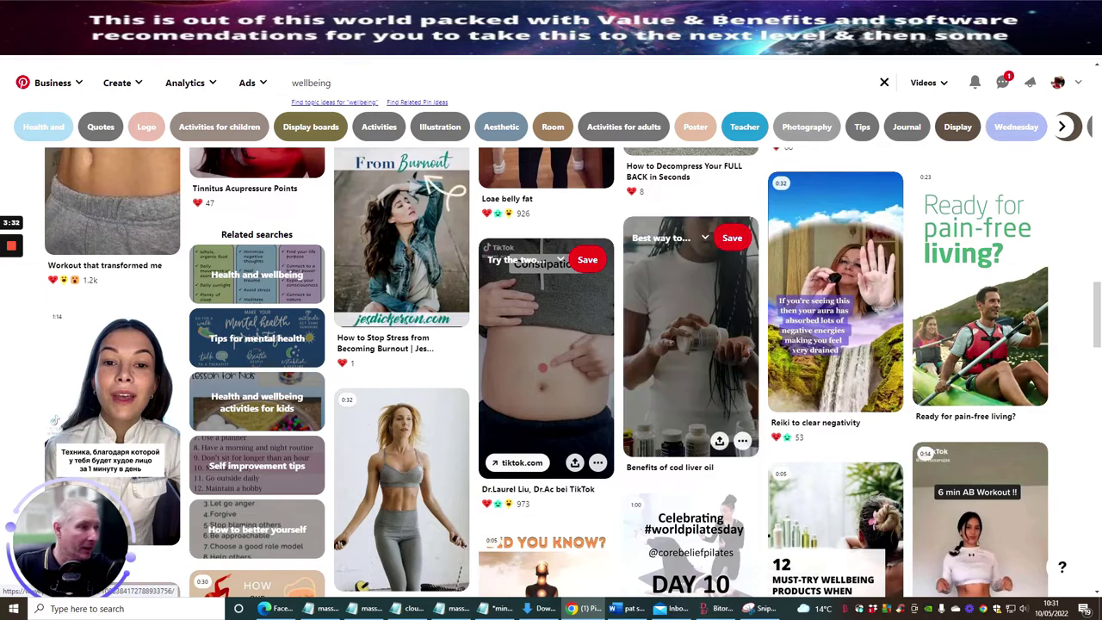
pyautogui.scroll(-8, 690, 344)
pyautogui.scroll(-10, 690, 344)
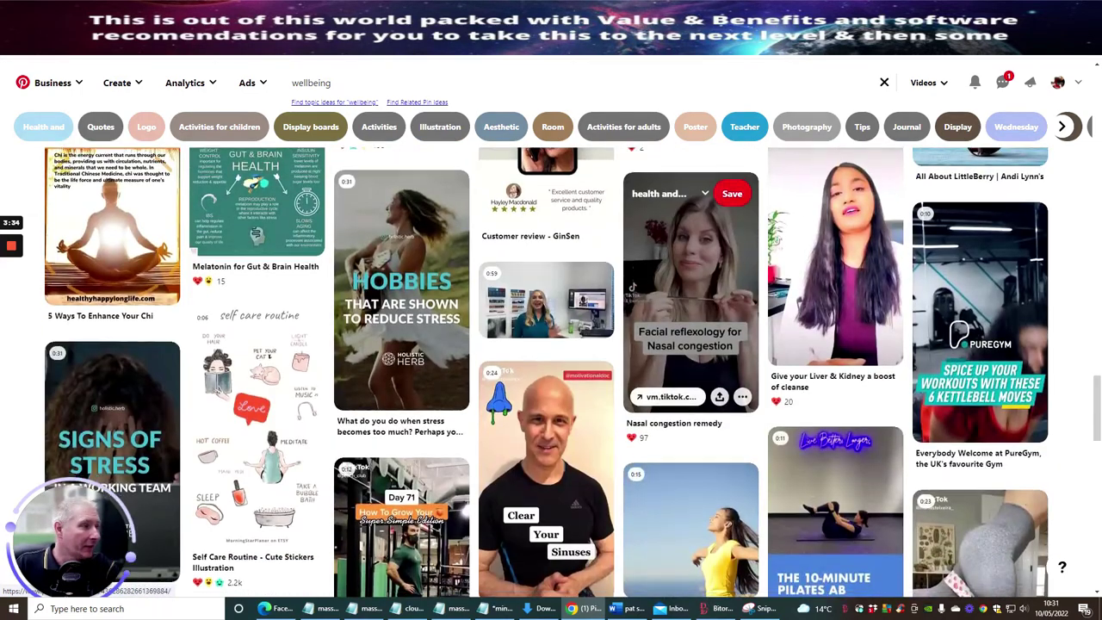
pyautogui.scroll(-5, 547, 259)
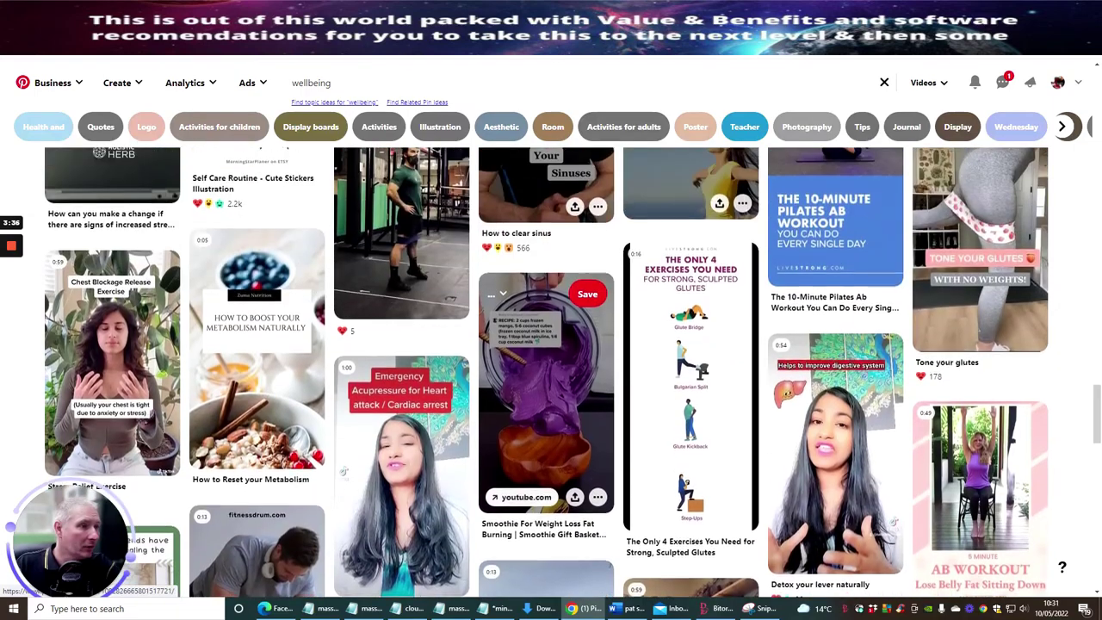
pyautogui.scroll(-8, 547, 258)
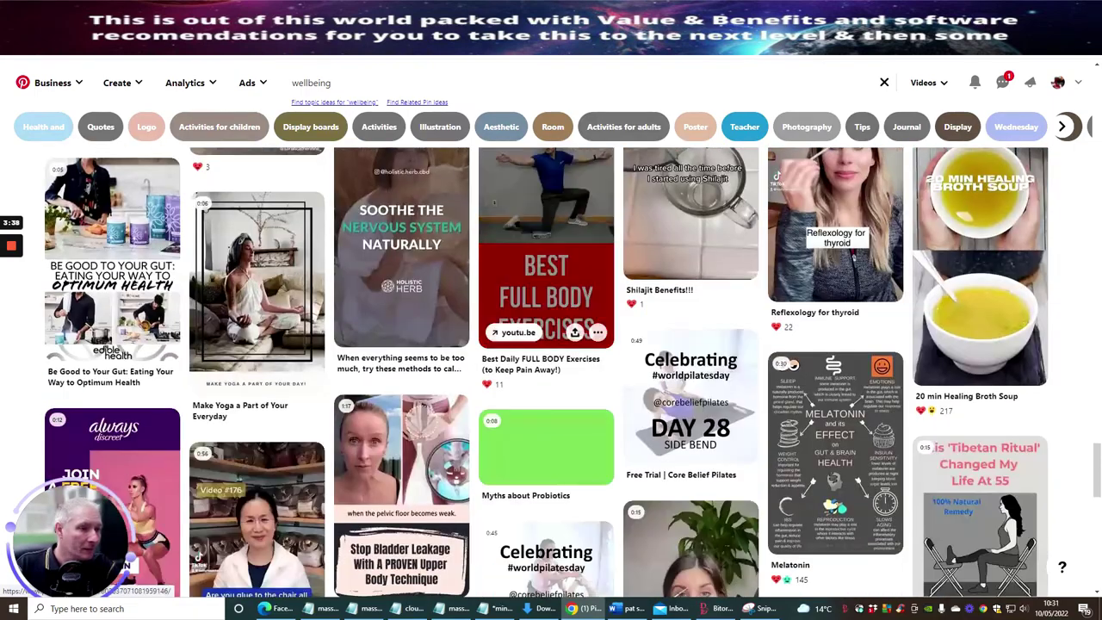
pyautogui.scroll(6, 547, 258)
pyautogui.scroll(-5, 532, 280)
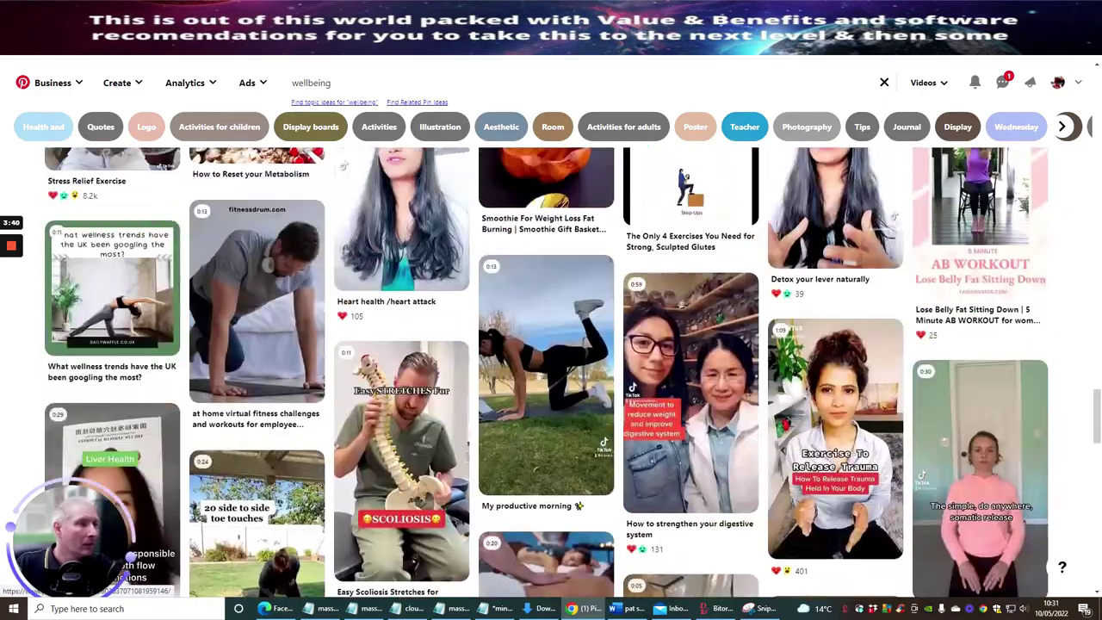
pyautogui.scroll(10, 532, 280)
pyautogui.scroll(10, 532, 280)
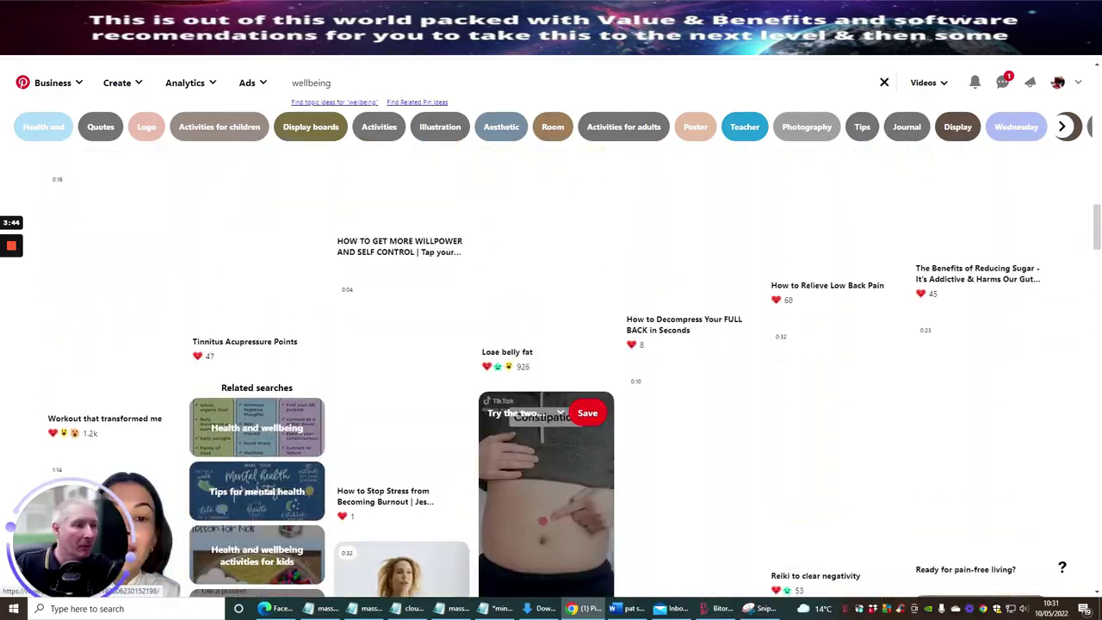
pyautogui.scroll(3, 531, 284)
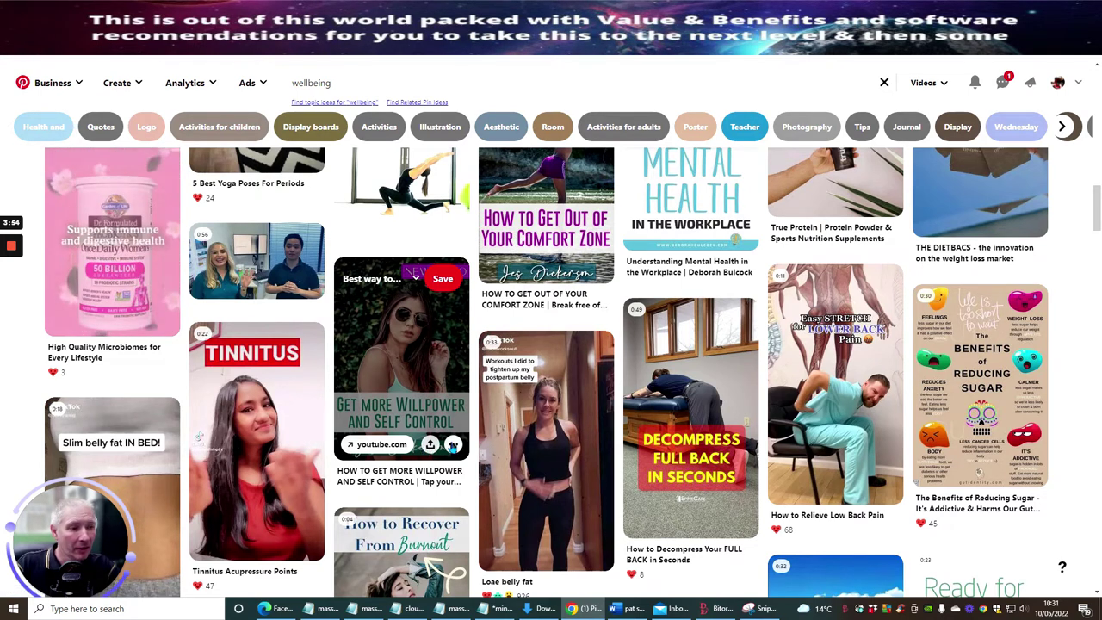
# Step: Open the "How to get more willpower and self control" video pin and copy its page address
pyautogui.click(413, 370)
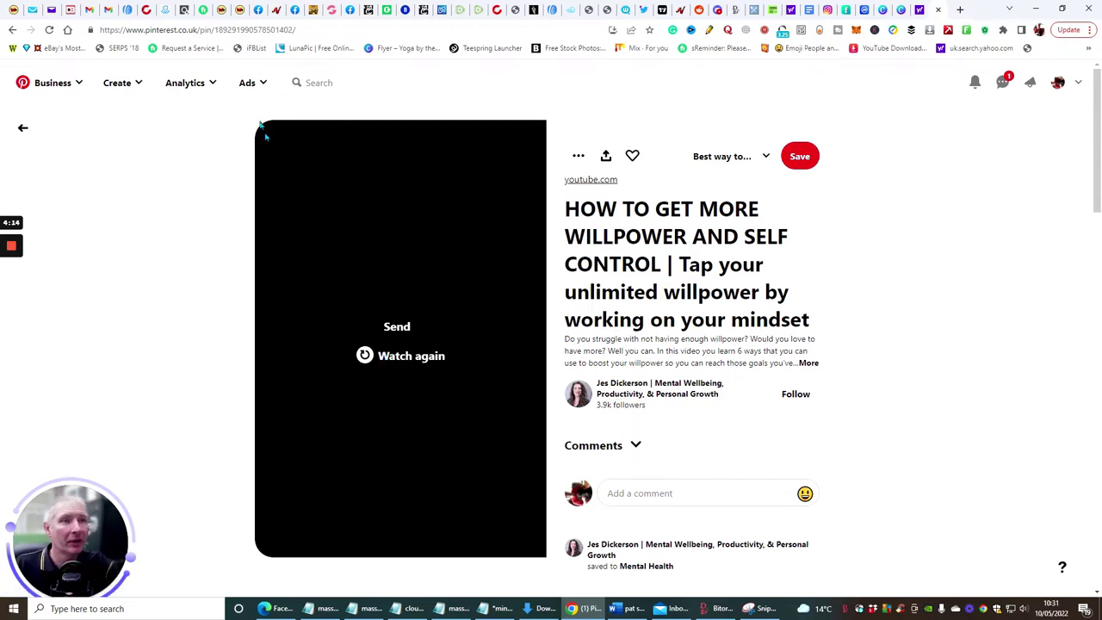
pyautogui.moveTo(309, 29); pyautogui.dragTo(89, 26)
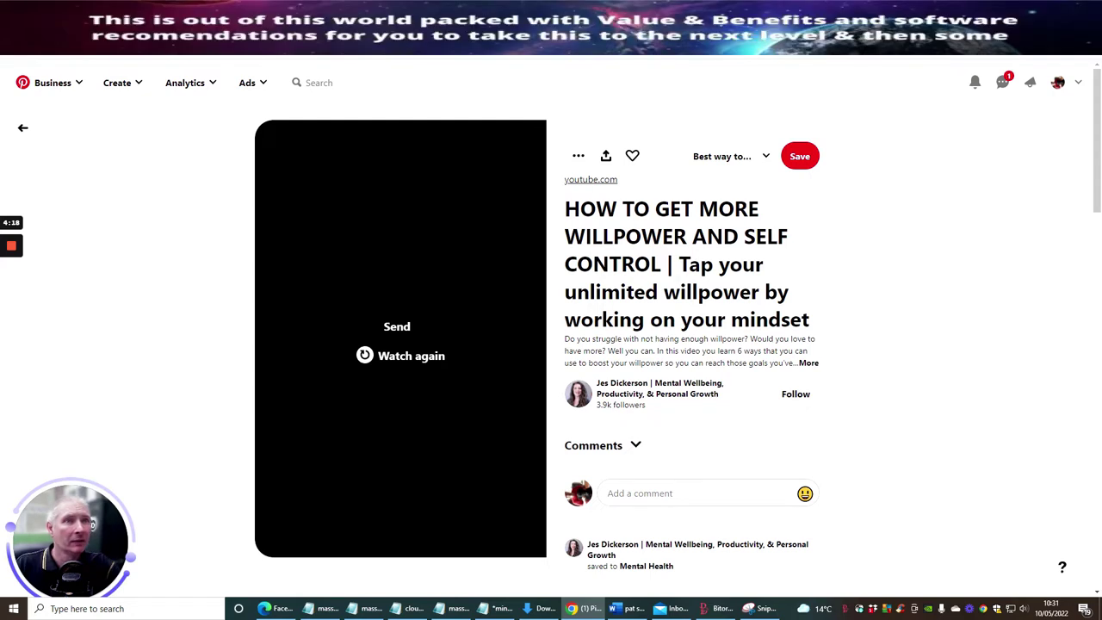
pyautogui.rightClick(159, 35)
pyautogui.click(167, 95)
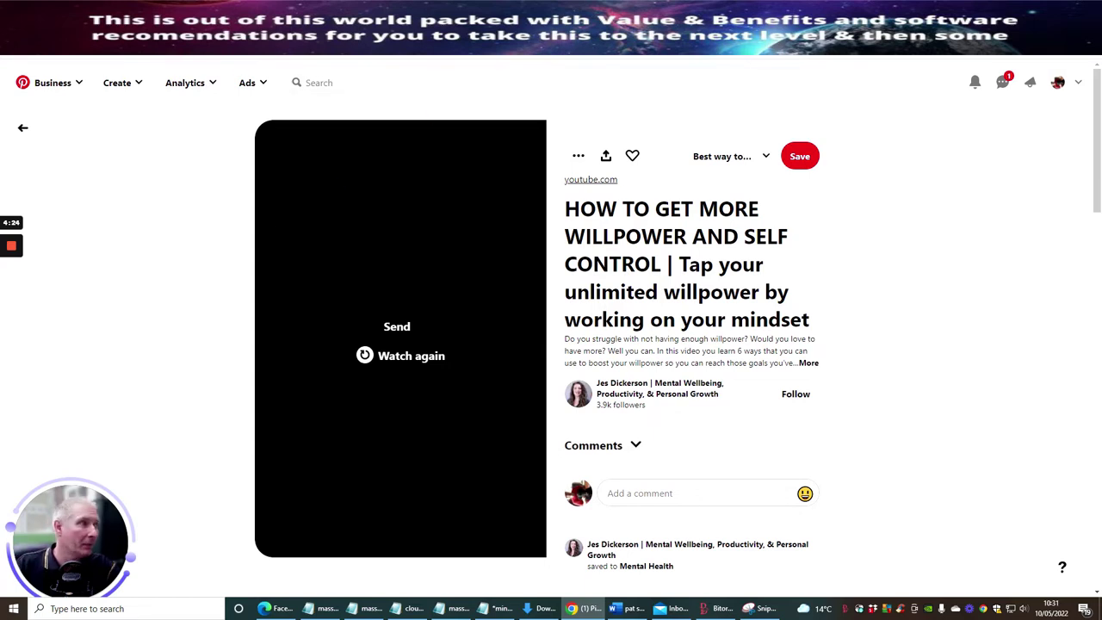
# Step: Open the XpertPhp Pinterest Video Downloader from the existing search results and submit the copied pin address for download
pyautogui.hotkey('ctrl', 'Tab')
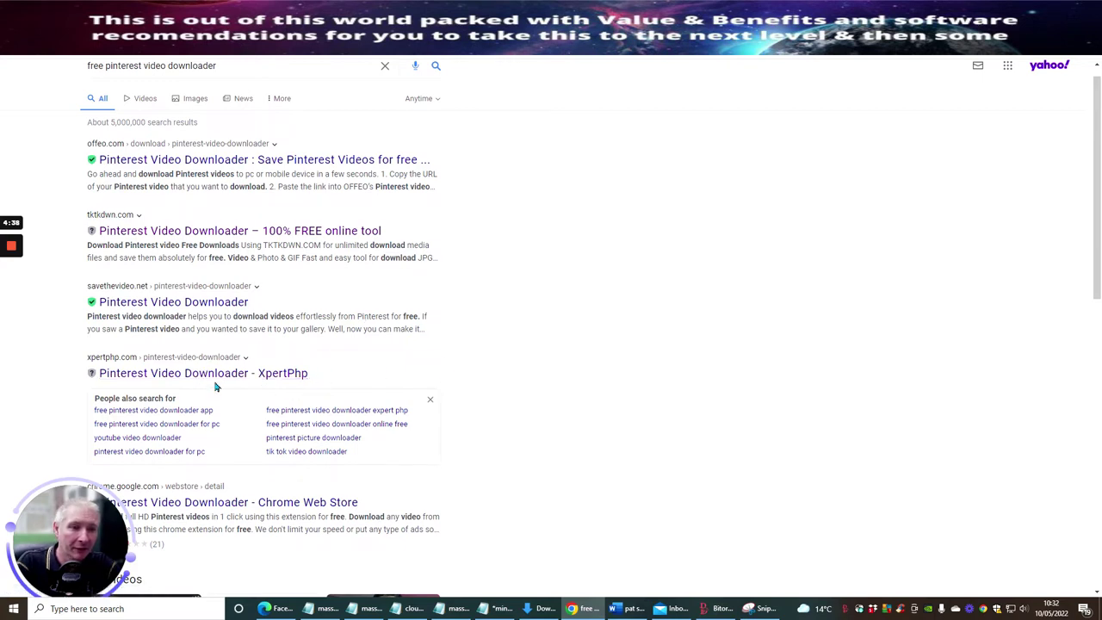
pyautogui.click(258, 372)
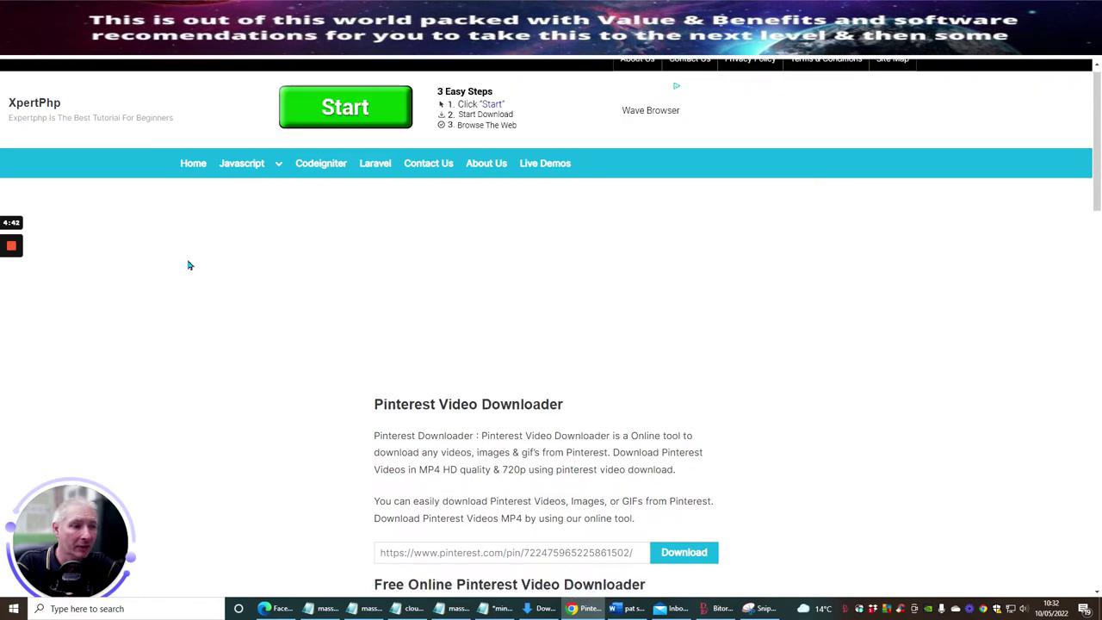
pyautogui.scroll(-5, 186, 263)
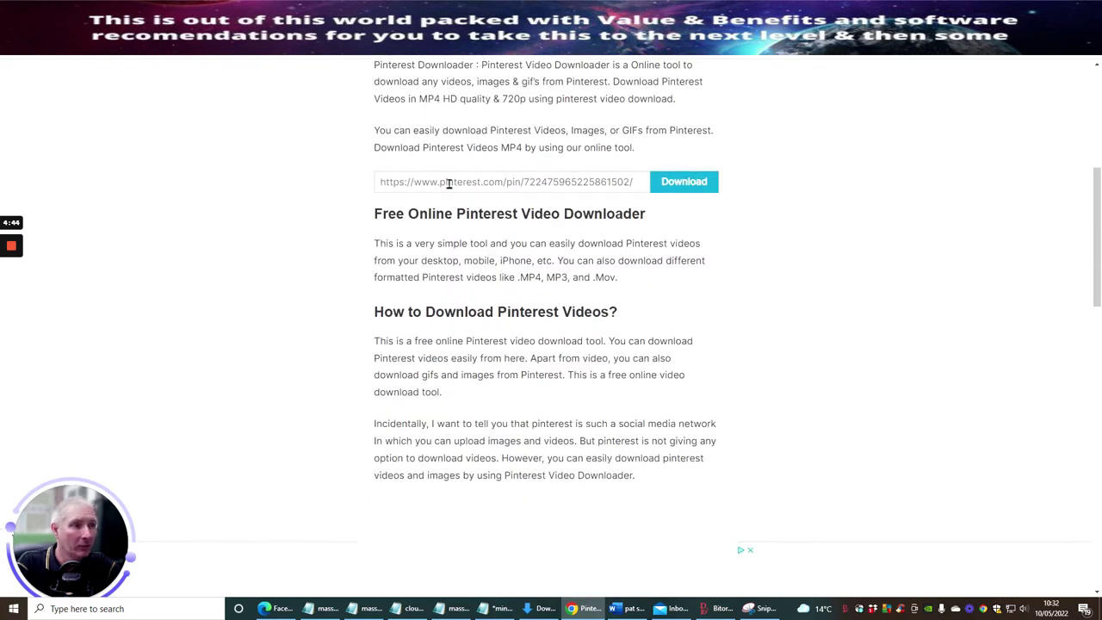
pyautogui.click(448, 183)
pyautogui.rightClick(448, 185)
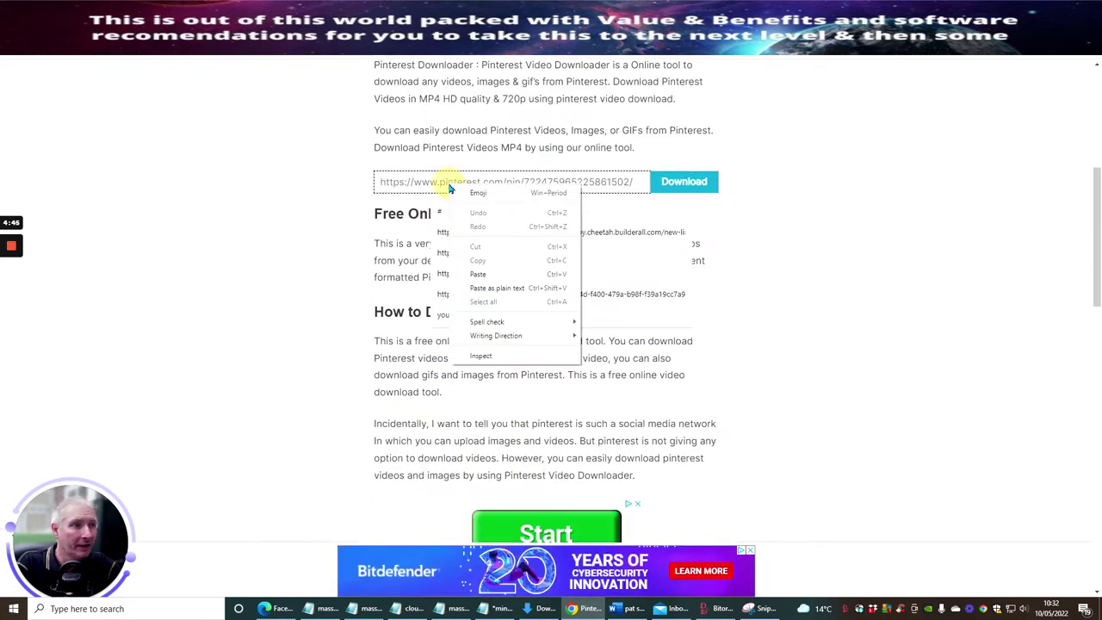
pyautogui.click(478, 274)
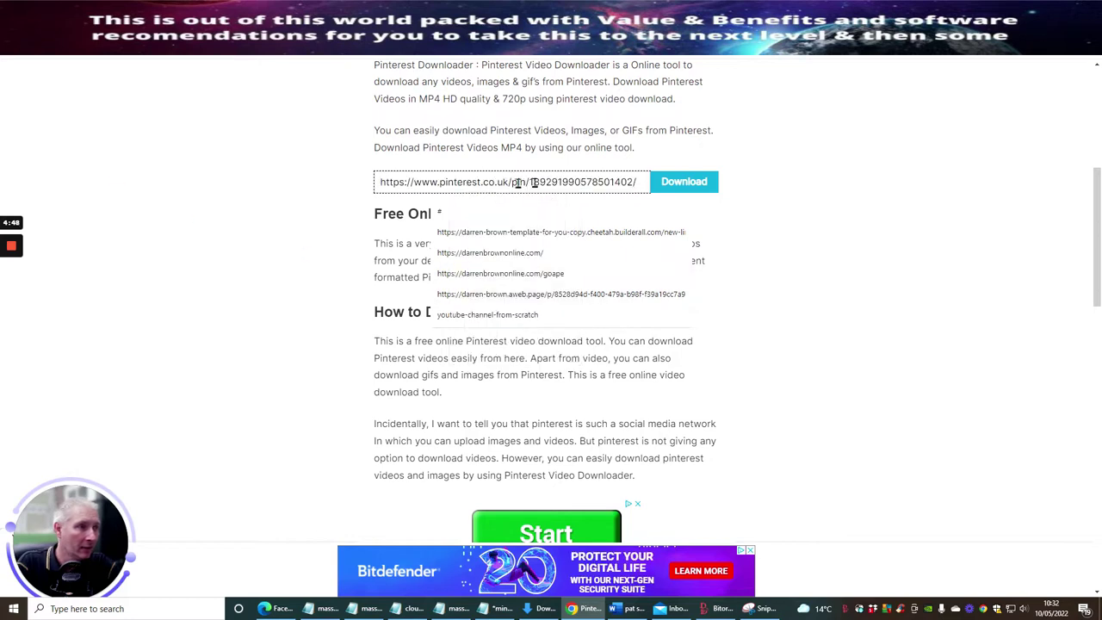
pyautogui.click(705, 188)
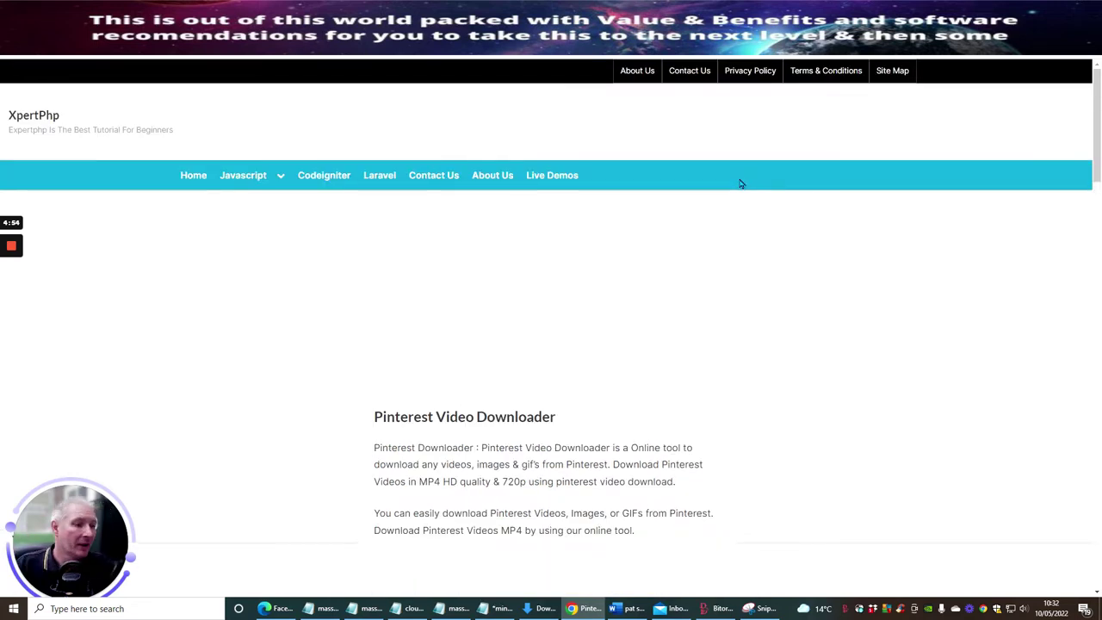
# Step: Examine the pin's generated video preview and still image along with their video and image download links
pyautogui.scroll(-3, 824, 244)
pyautogui.scroll(-3, 824, 245)
pyautogui.scroll(2, 826, 238)
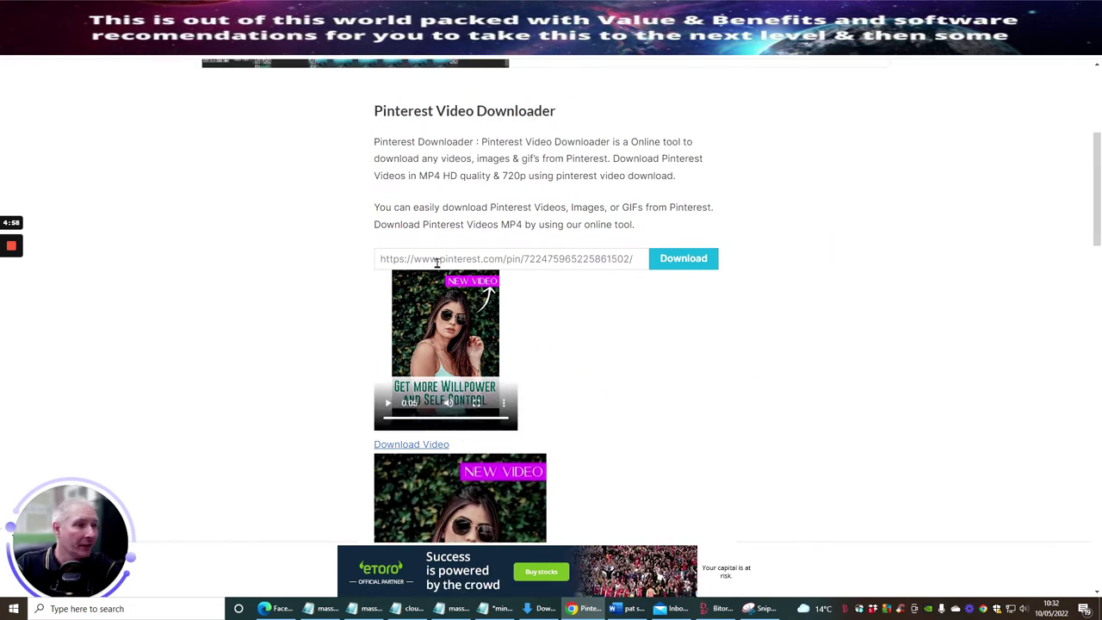
pyautogui.scroll(-2, 594, 330)
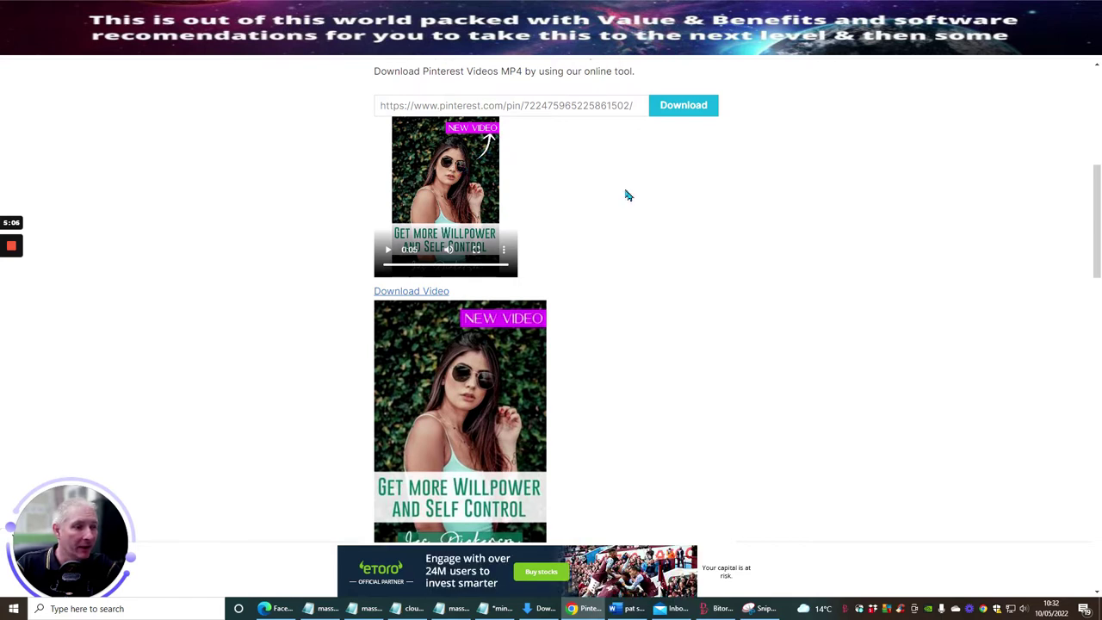
pyautogui.scroll(-3, 625, 194)
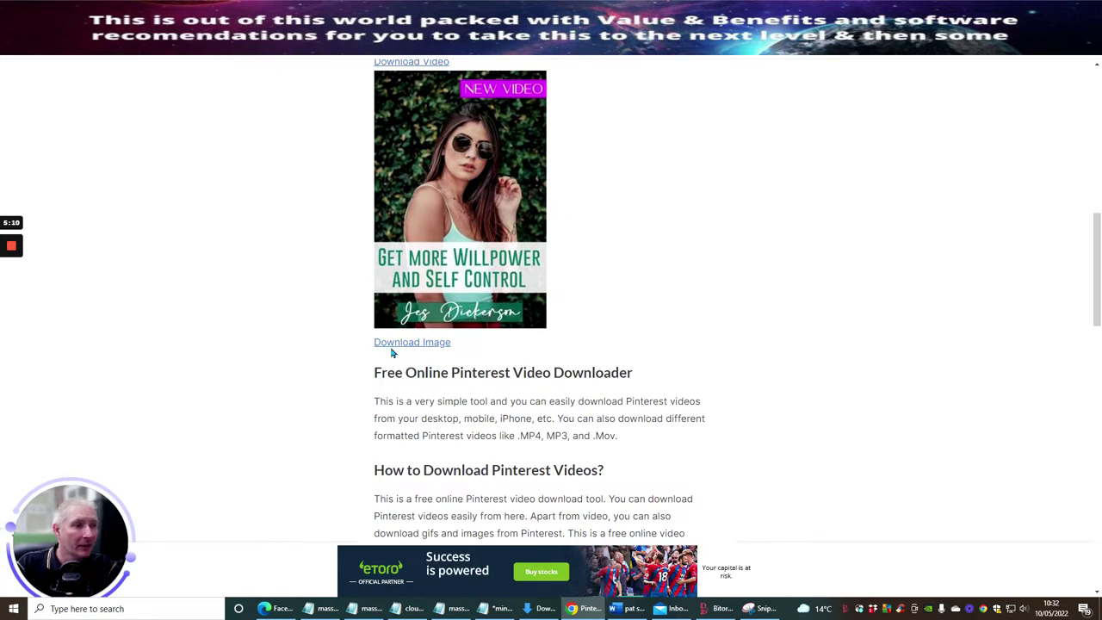
pyautogui.scroll(3, 570, 215)
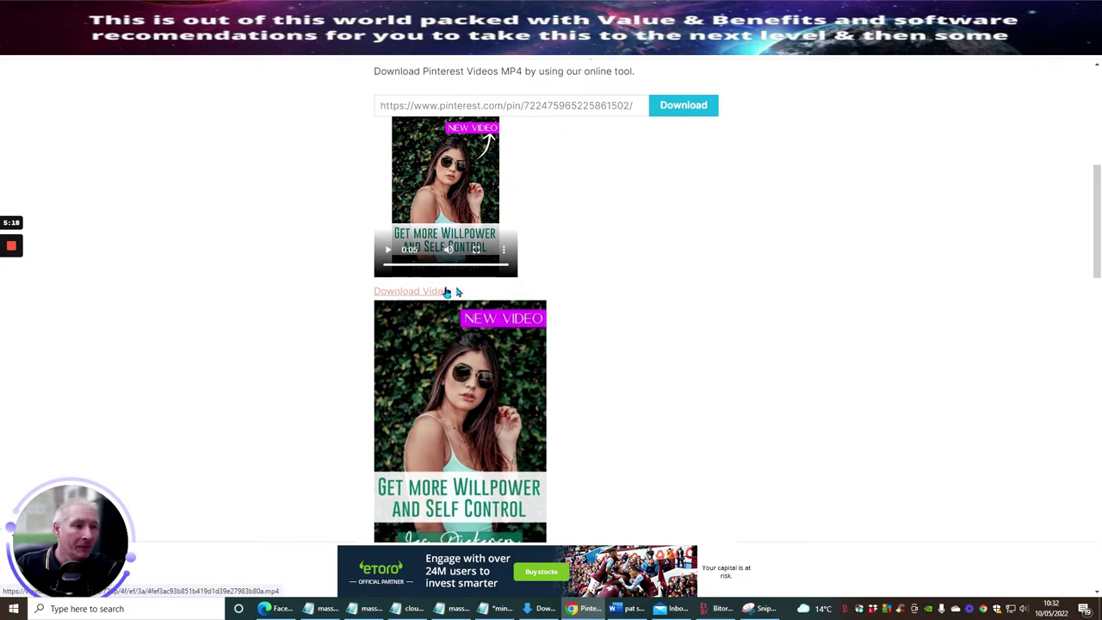
pyautogui.scroll(-3, 647, 301)
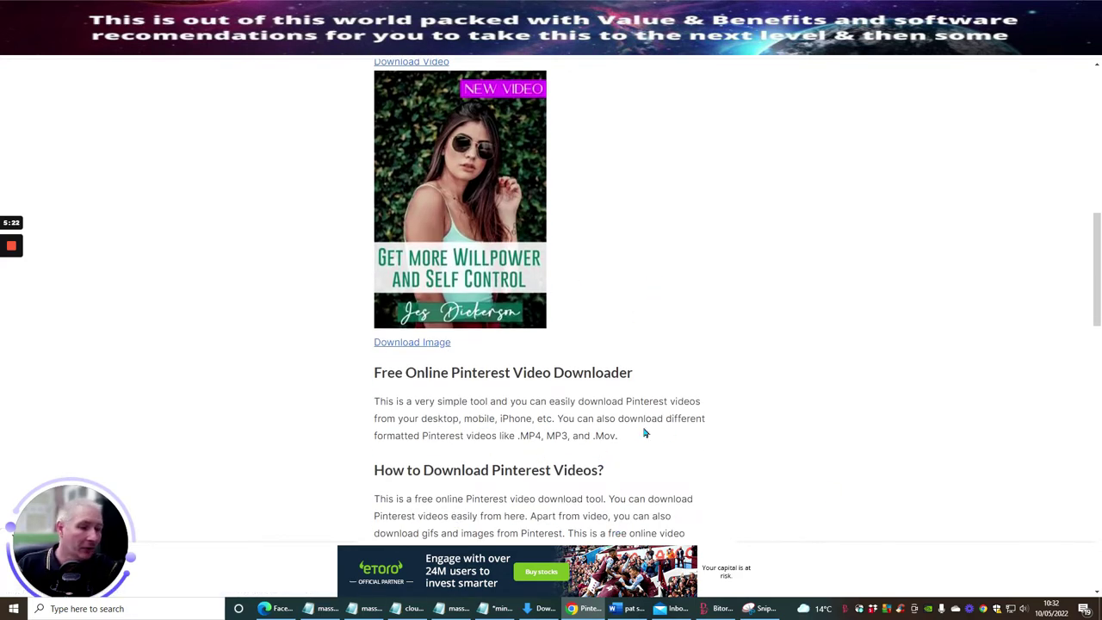
pyautogui.scroll(5, 539, 245)
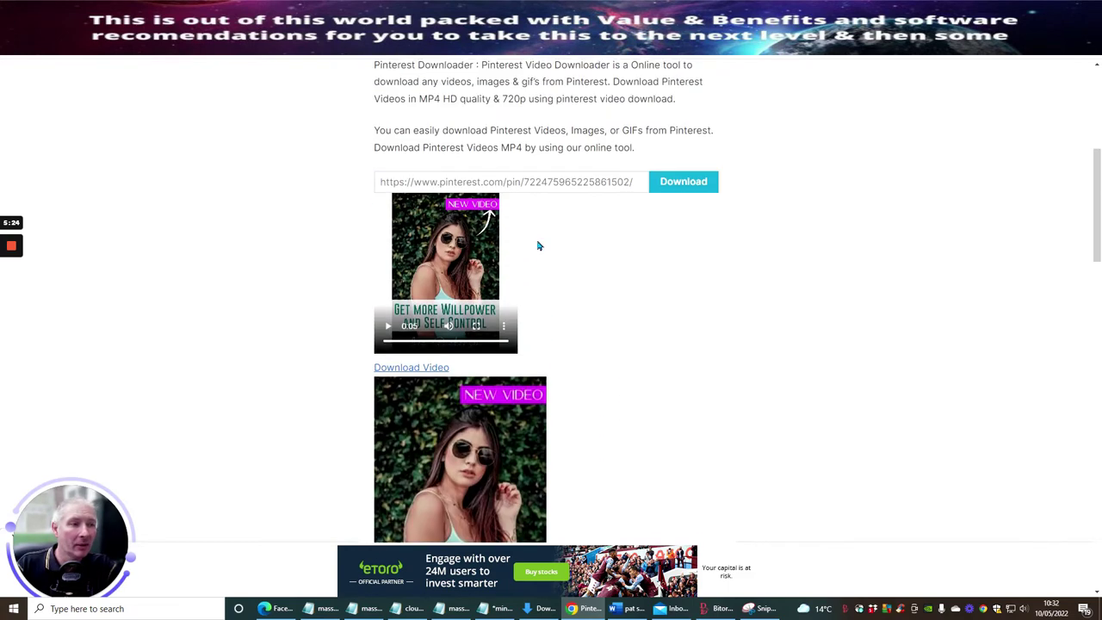
# Step: Play the generated video preview of the pin on the downloader page
pyautogui.scroll(-2, 539, 245)
pyautogui.scroll(1, 541, 248)
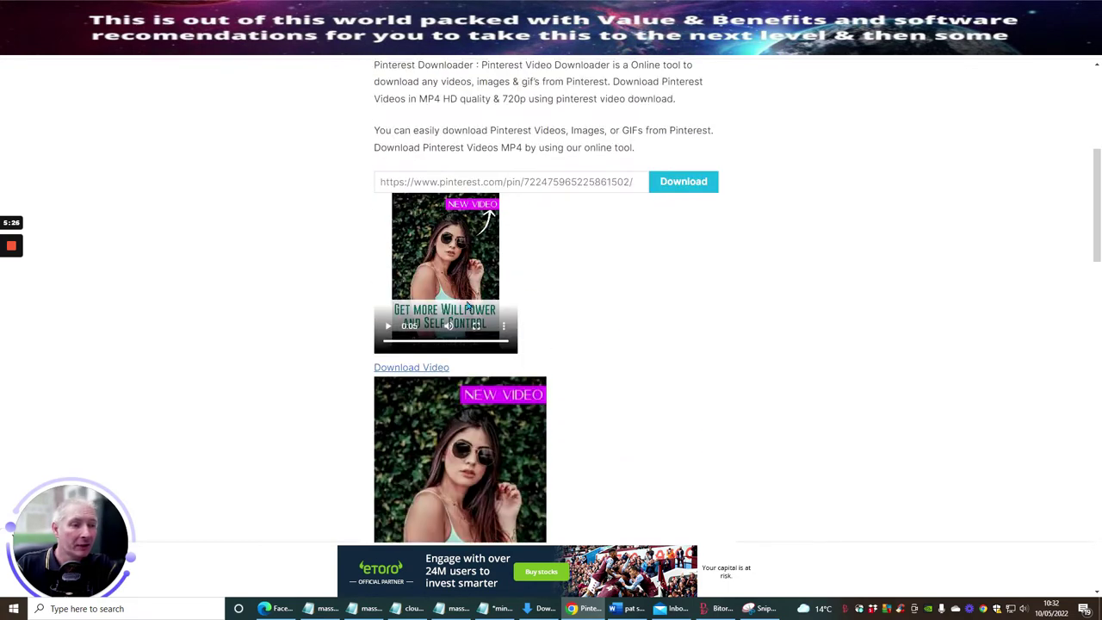
pyautogui.click(437, 289)
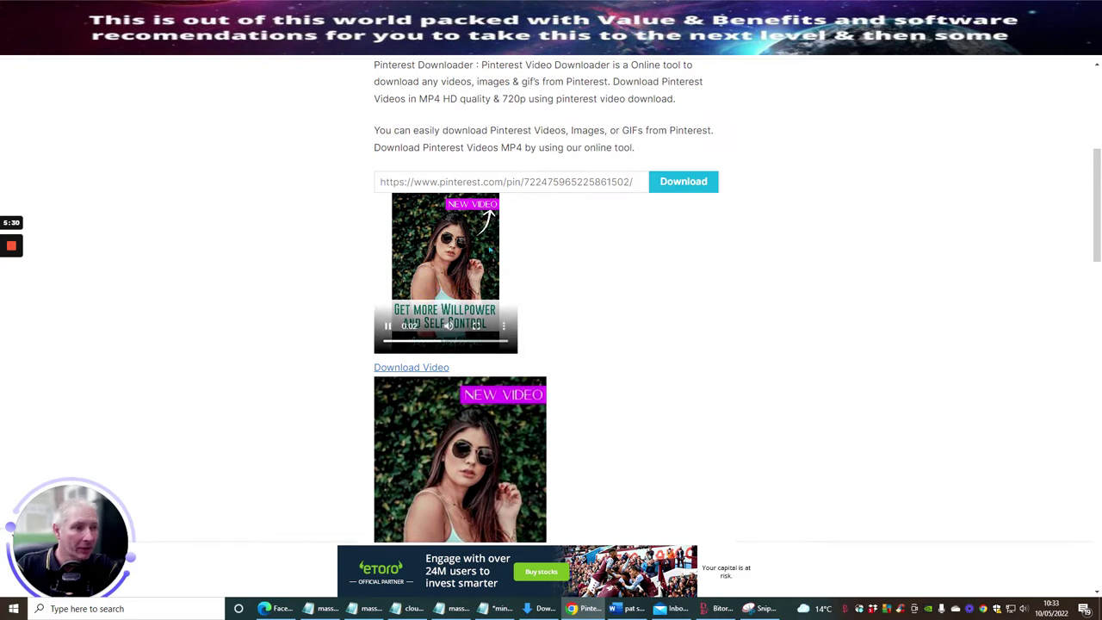
# Step: Open the pin's video download and save the MP4 to Downloads with "wellbeing" appended to its file name
pyautogui.click(404, 368)
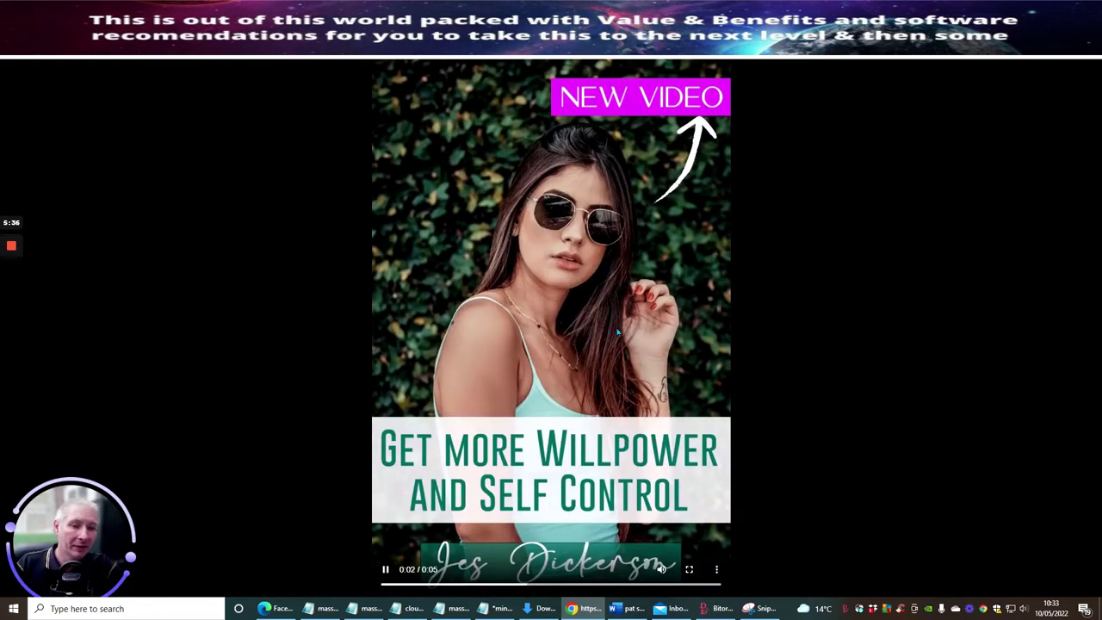
pyautogui.rightClick(494, 222)
pyautogui.click(510, 272)
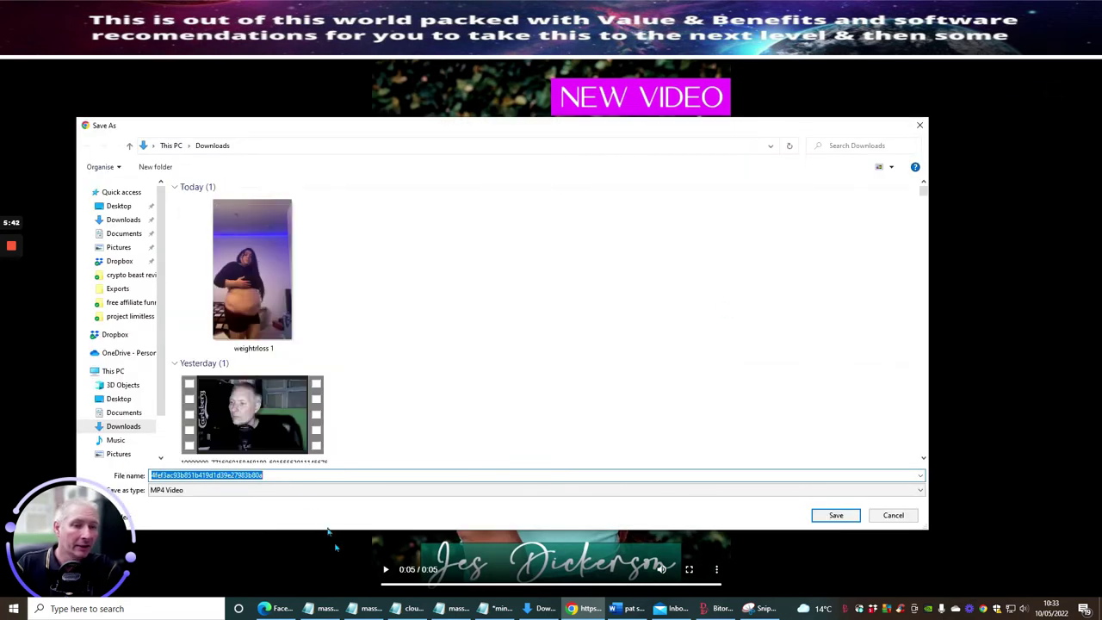
pyautogui.click(285, 479)
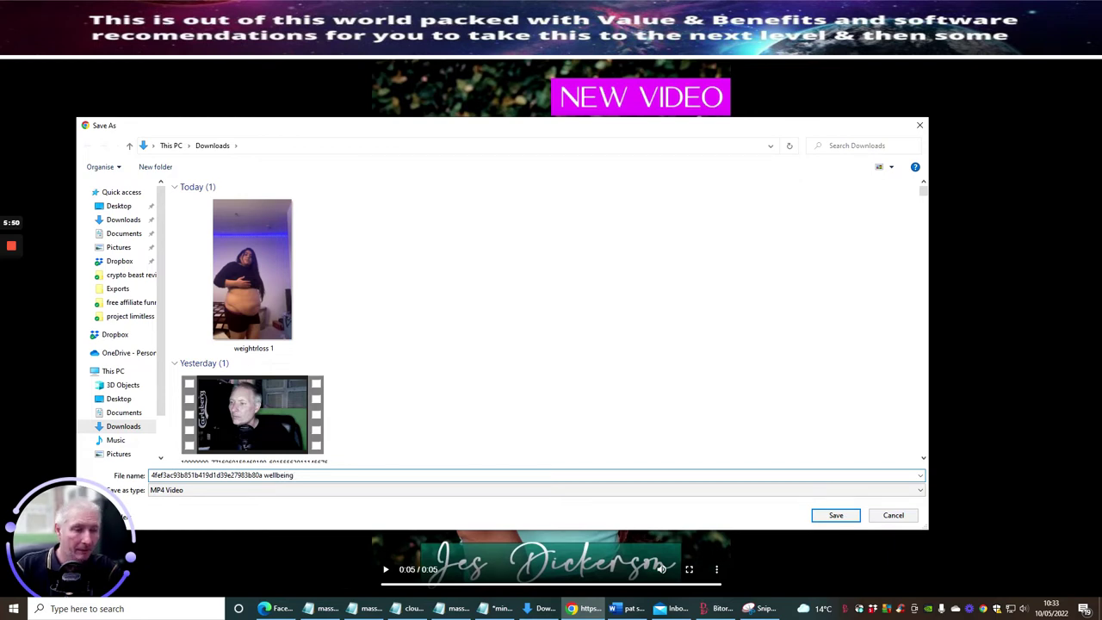
pyautogui.click(829, 517)
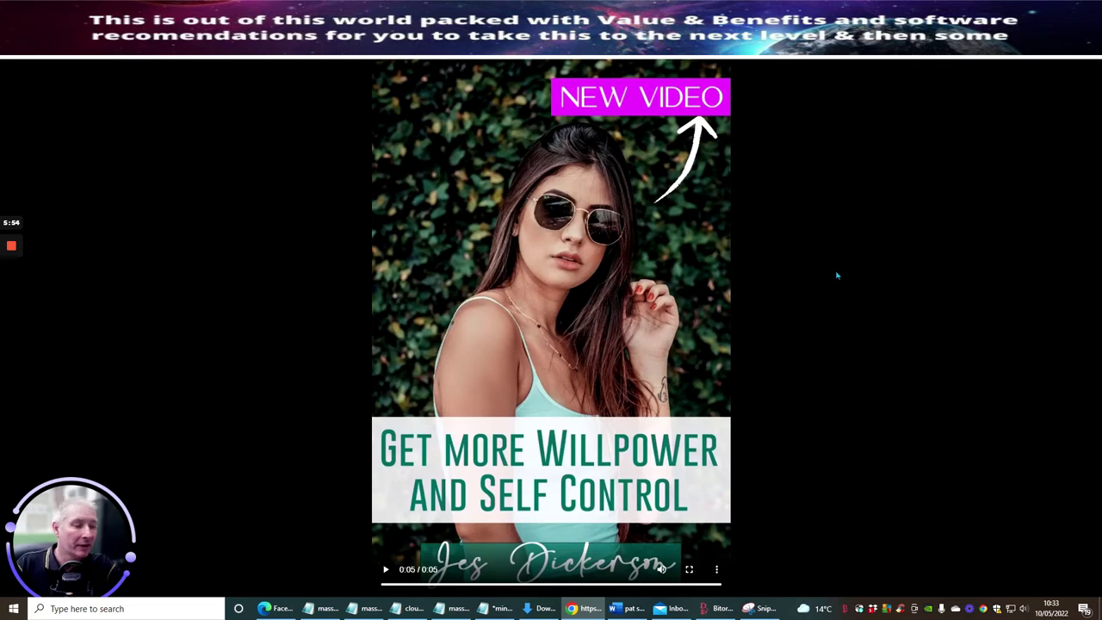
# Step: Switch to File Explorer, find the saved "wellbeing" video among the recent files and play it
pyautogui.click(541, 602)
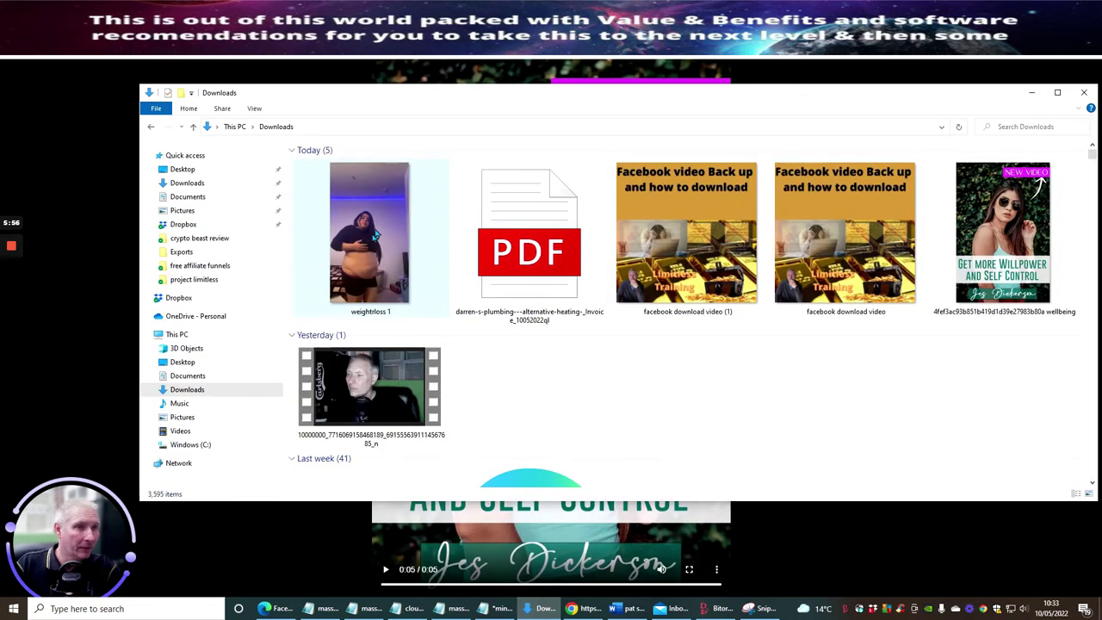
pyautogui.click(153, 129)
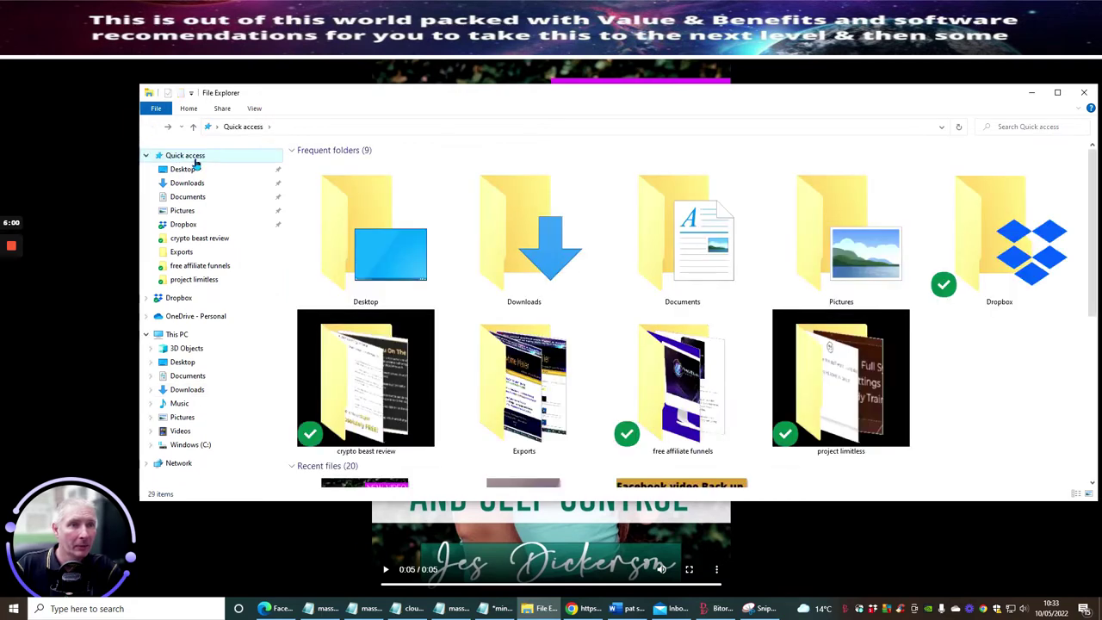
pyautogui.scroll(-5, 315, 214)
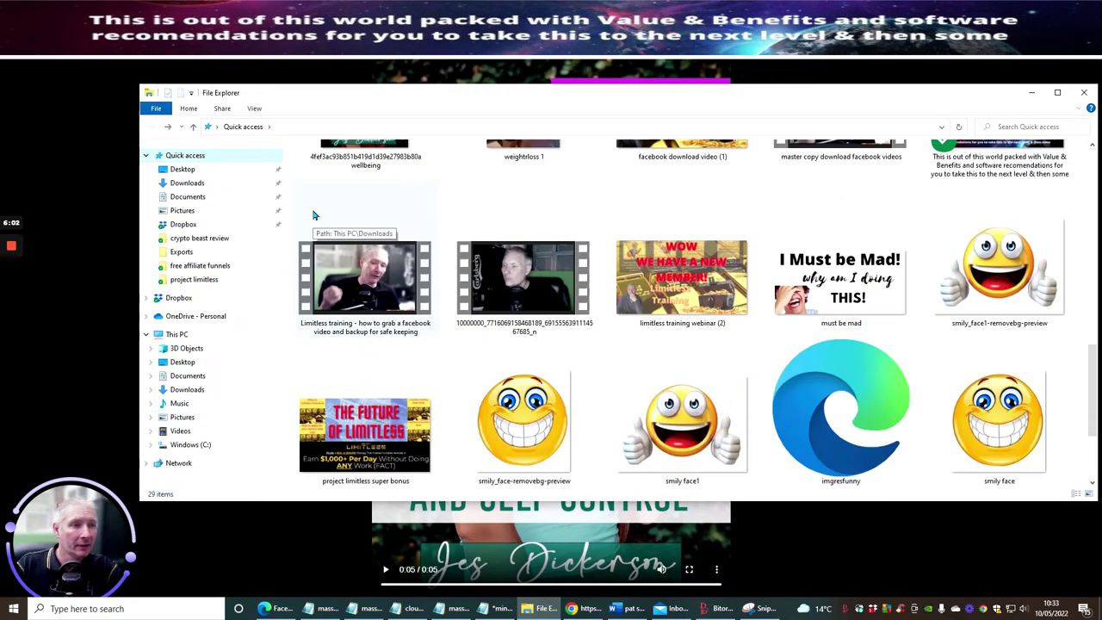
pyautogui.scroll(5, 314, 215)
pyautogui.scroll(-3, 314, 215)
pyautogui.click(364, 277)
pyautogui.doubleClick(364, 278)
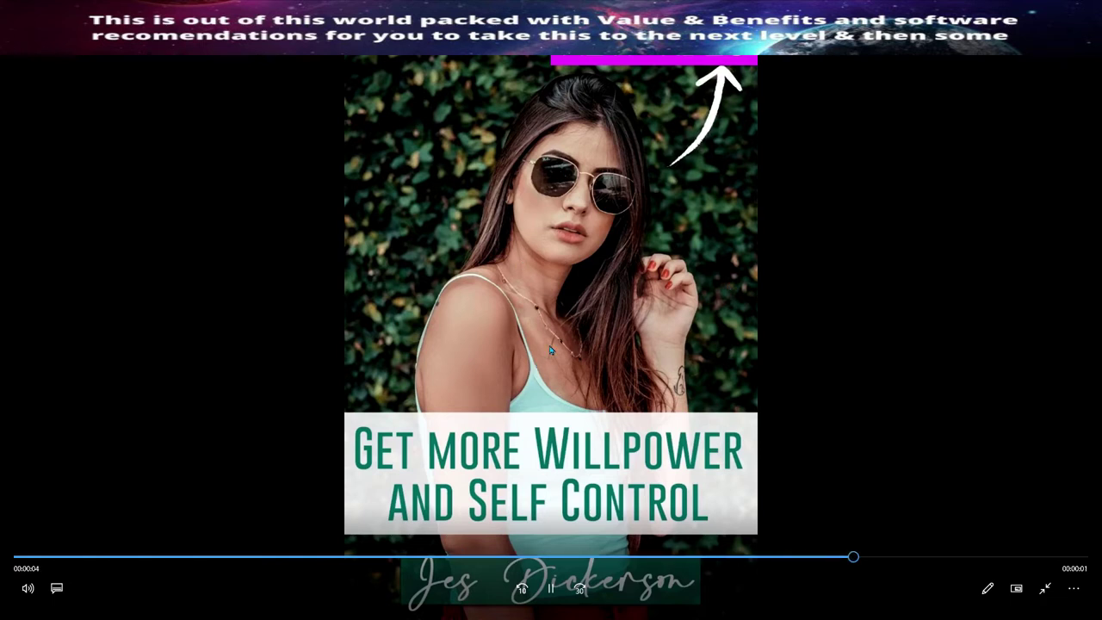
pyautogui.press('Escape')
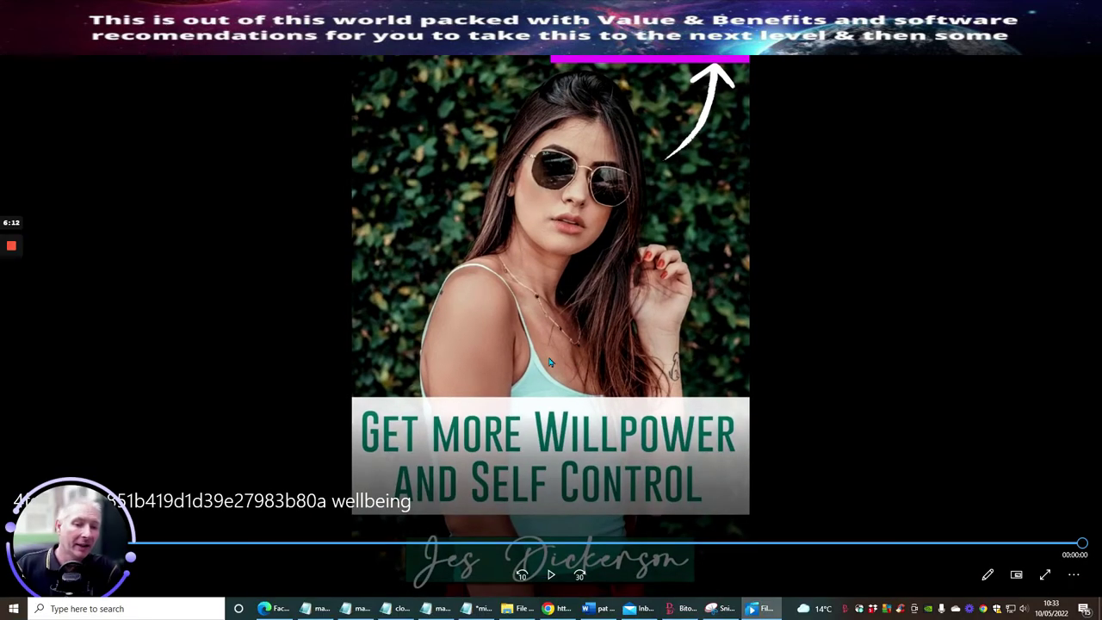
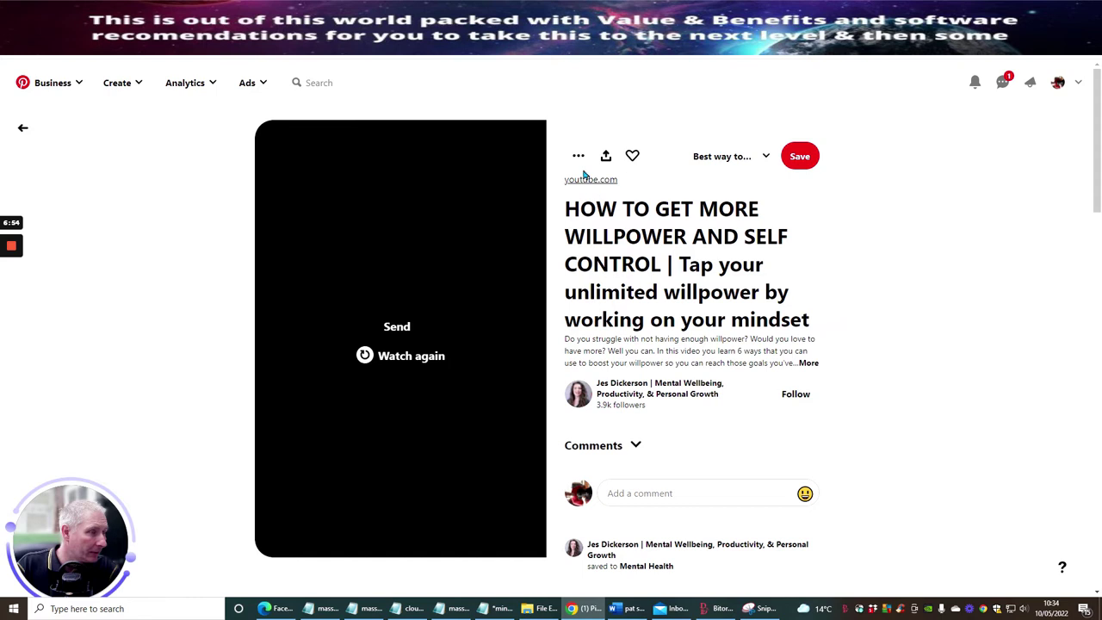
# Step: Draft a comment on the willpower pin that reads "Credit:" followed by the creator's handle
pyautogui.scroll(-3, 645, 314)
pyautogui.scroll(2, 654, 307)
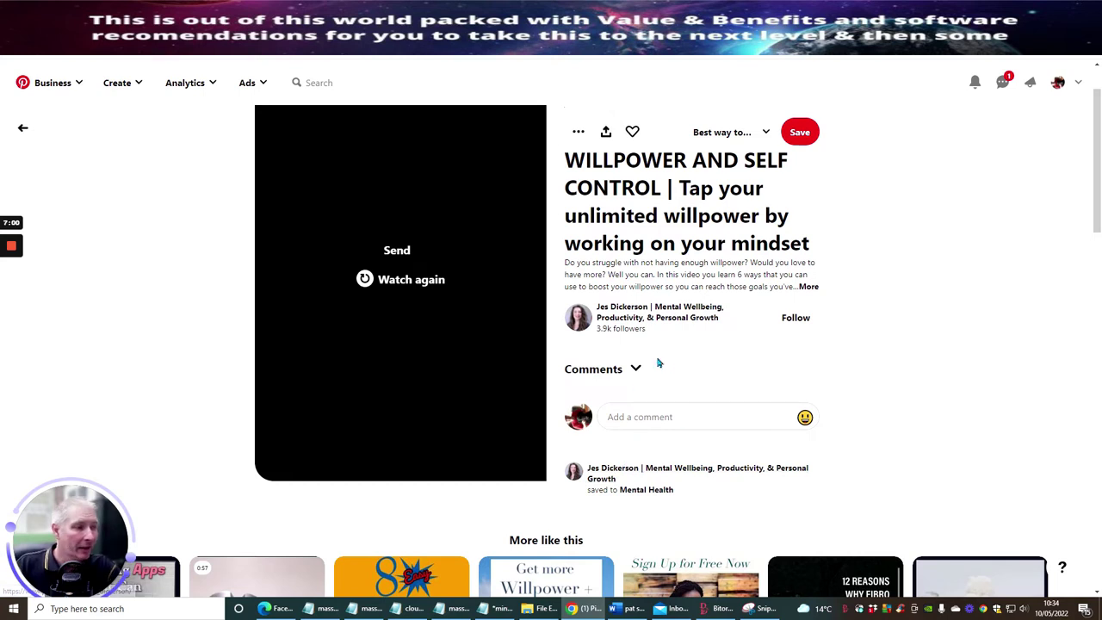
pyautogui.click(675, 413)
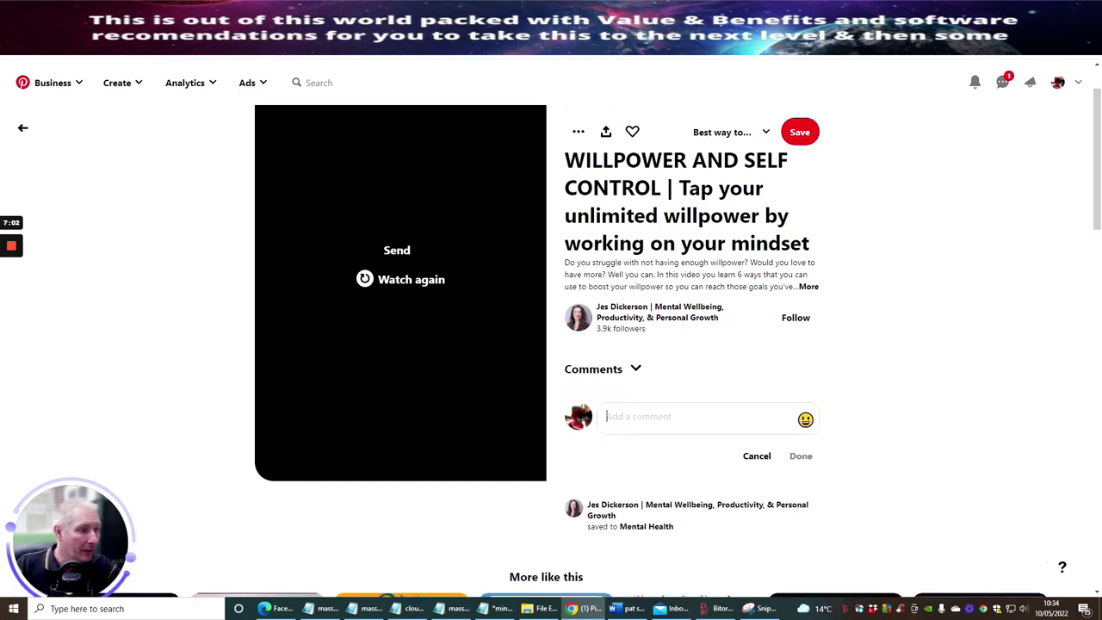
pyautogui.write('Credit:@JesDickerson')
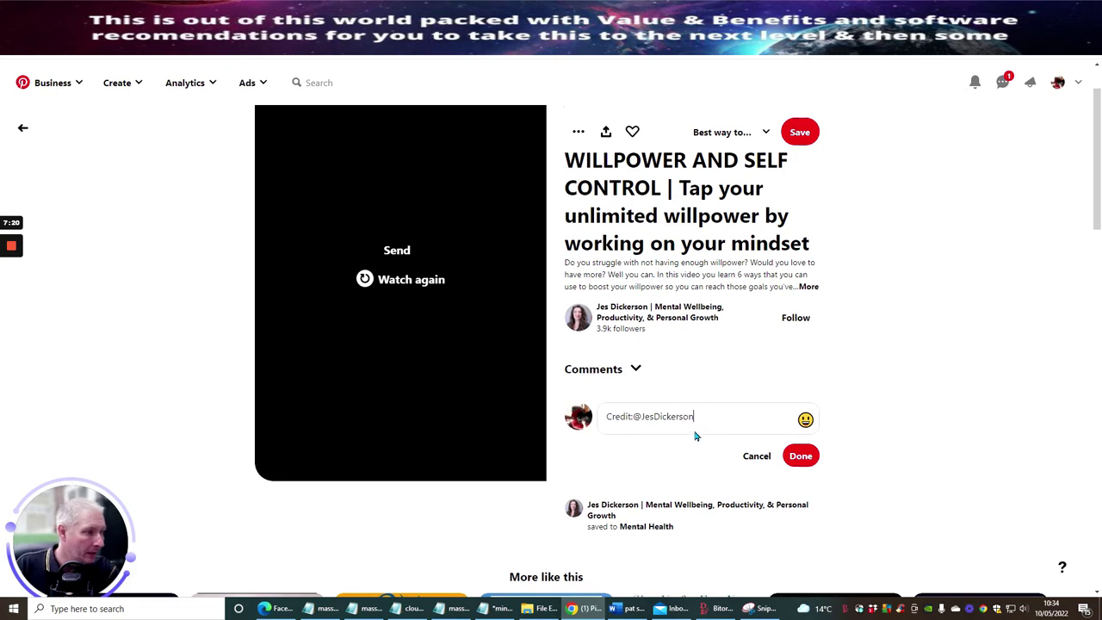
# Step: Try to copy the drafted credit line, and clear all text from the pin's comment field
pyautogui.moveTo(699, 420); pyautogui.dragTo(595, 430)
pyautogui.rightClick(640, 421)
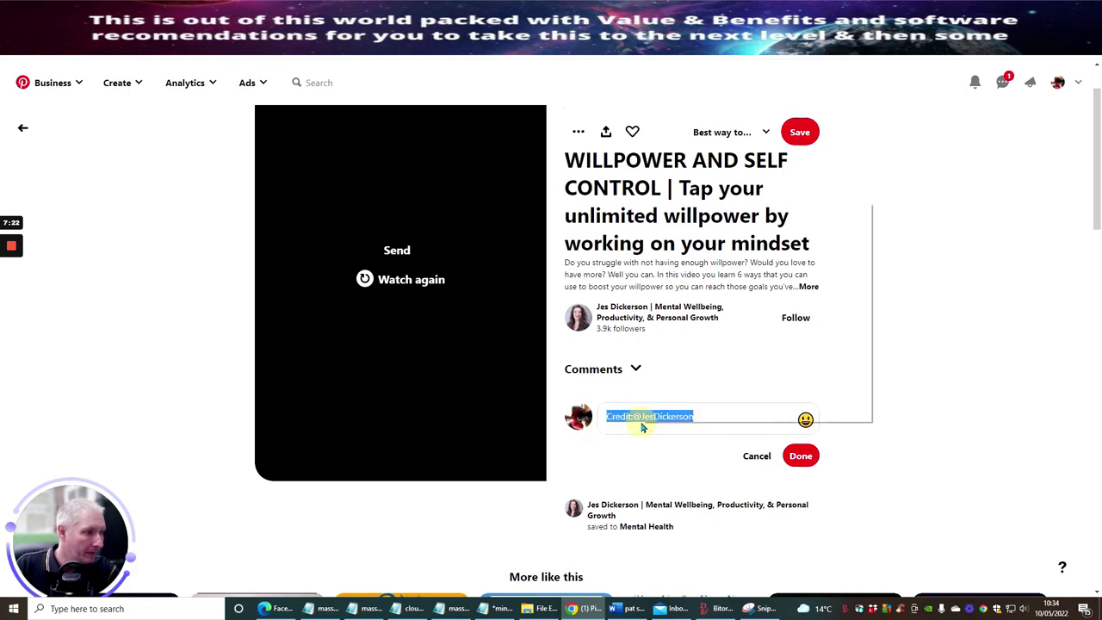
pyautogui.click(670, 255)
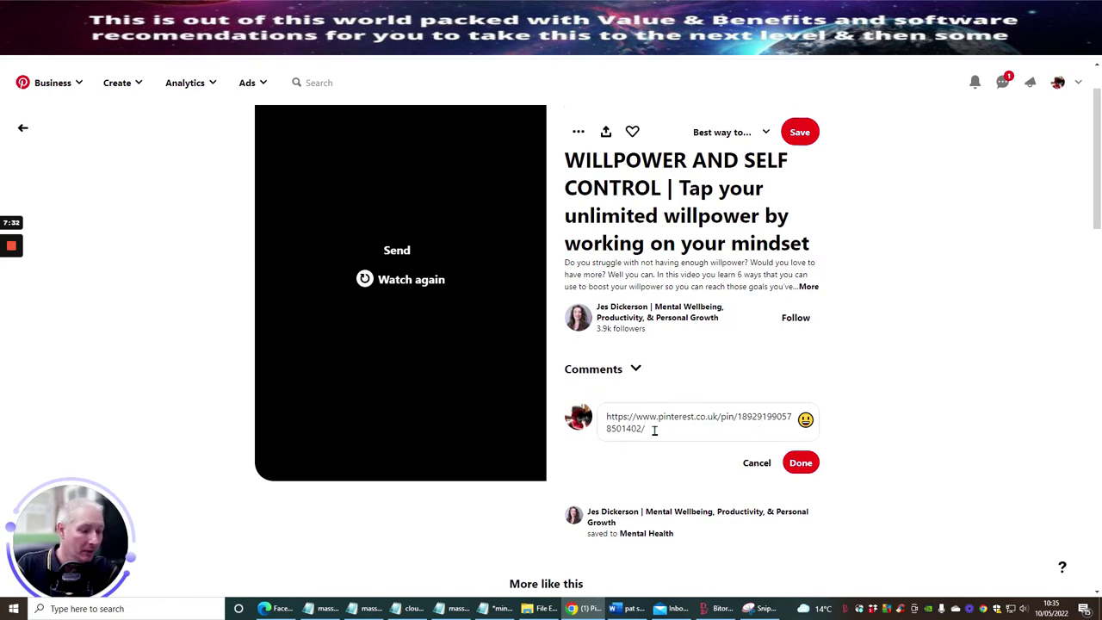
pyautogui.press('BackSpace')
pyautogui.press('BackSpace')
pyautogui.press('BackSpace')
pyautogui.press('BackSpace')
pyautogui.press('BackSpace')
pyautogui.press('BackSpace')
pyautogui.press('BackSpace')
pyautogui.press('BackSpace')
pyautogui.press('BackSpace')
pyautogui.press('BackSpace')
pyautogui.press('BackSpace')
pyautogui.press('BackSpace')
pyautogui.press('BackSpace')
pyautogui.press('BackSpace')
pyautogui.press('BackSpace')
pyautogui.press('BackSpace')
pyautogui.press('BackSpace')
pyautogui.press('BackSpace')
pyautogui.press('BackSpace')
pyautogui.press('BackSpace')
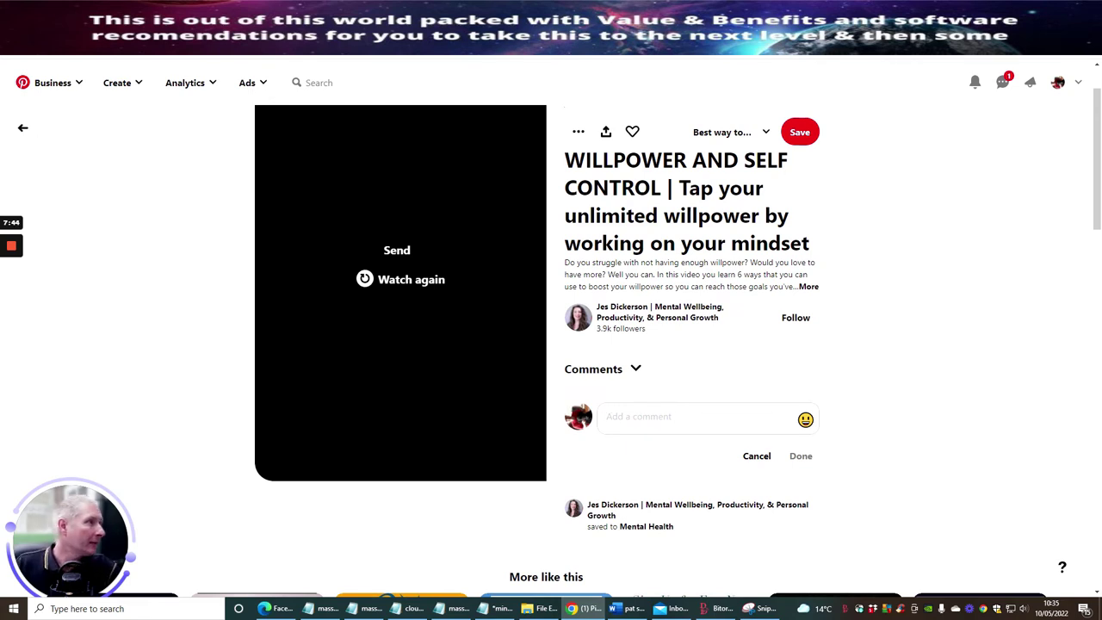
# Step: Open the pin's image download from the downloader page and save the JPEG to Downloads with "well" appended to its file name
pyautogui.click(918, 39)
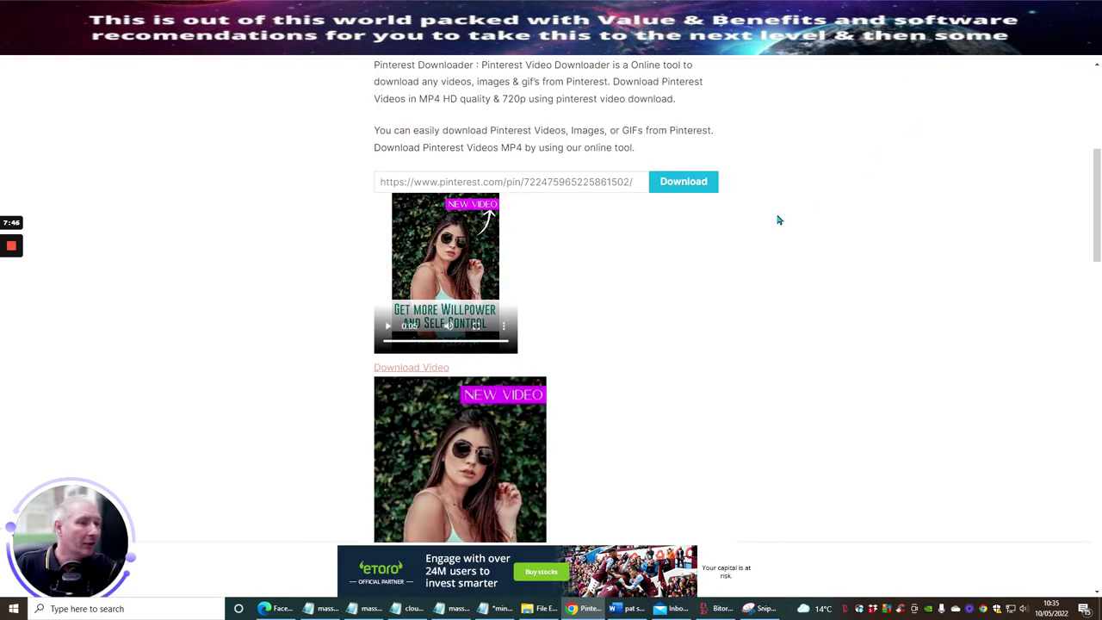
pyautogui.scroll(-3, 740, 237)
pyautogui.click(389, 419)
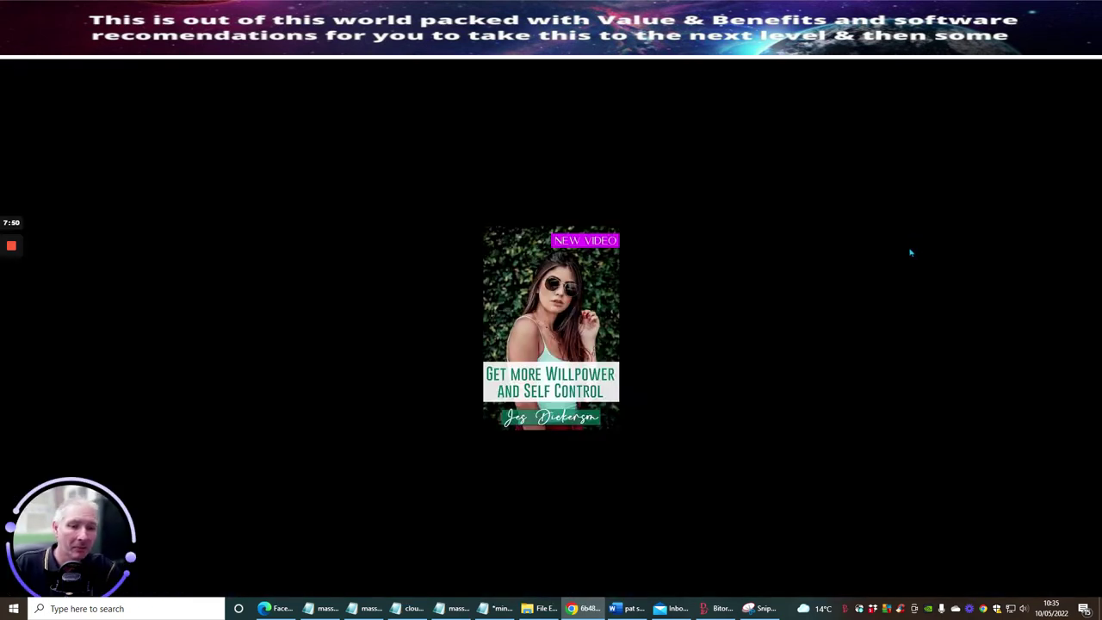
pyautogui.rightClick(578, 264)
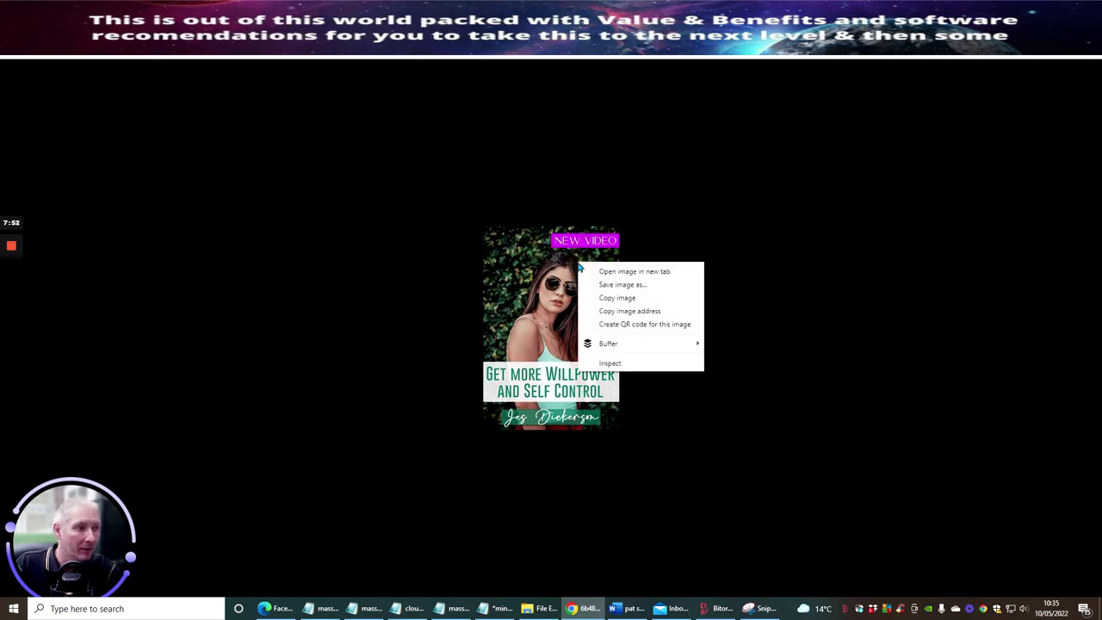
pyautogui.click(620, 284)
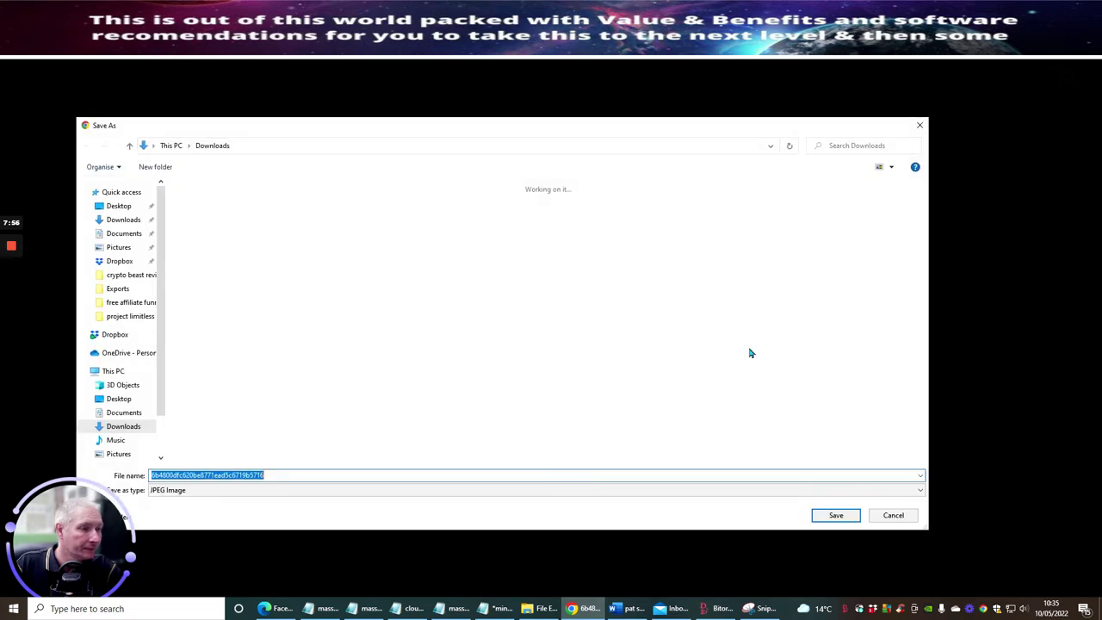
pyautogui.click(287, 476)
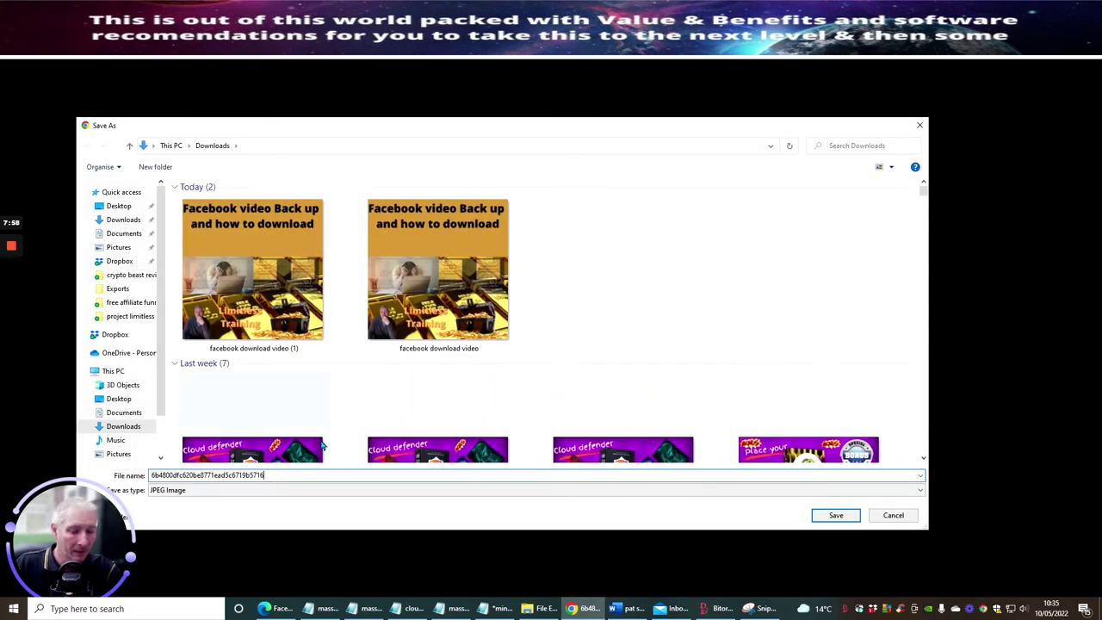
pyautogui.write('well')
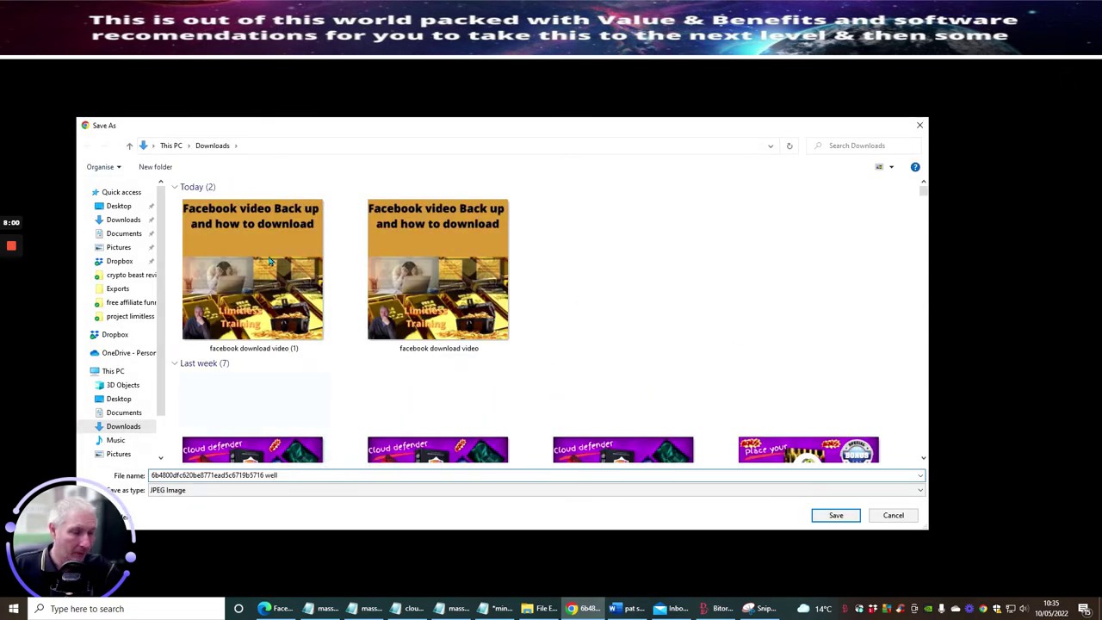
pyautogui.click(833, 514)
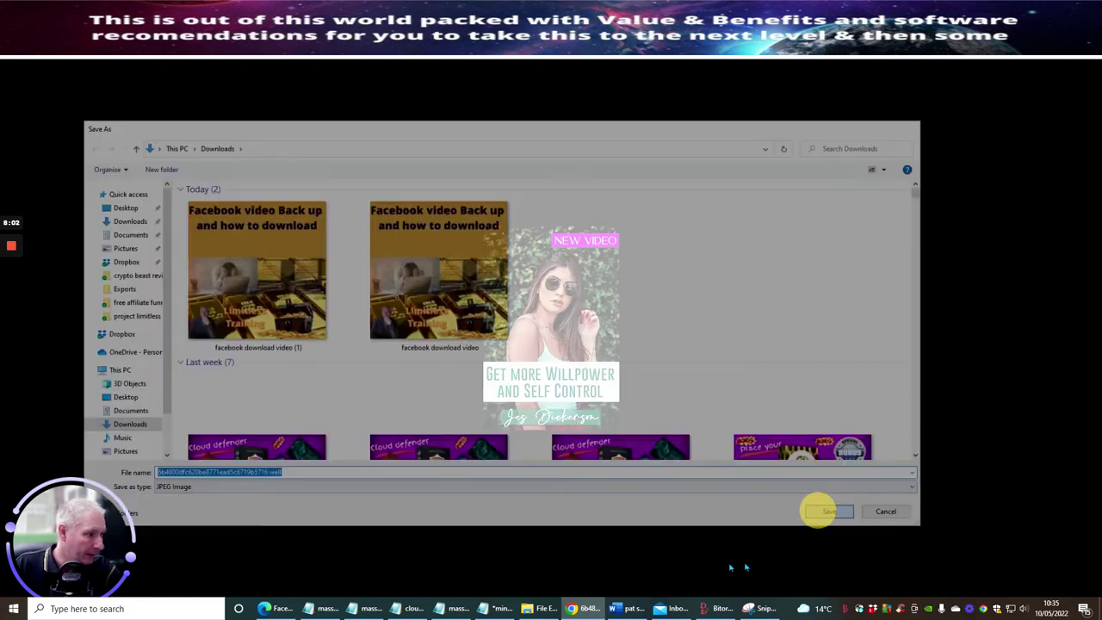
# Step: Open the saved "well" image from File Explorer to view it, and close the viewer and the folder window
pyautogui.click(542, 608)
pyautogui.doubleClick(339, 284)
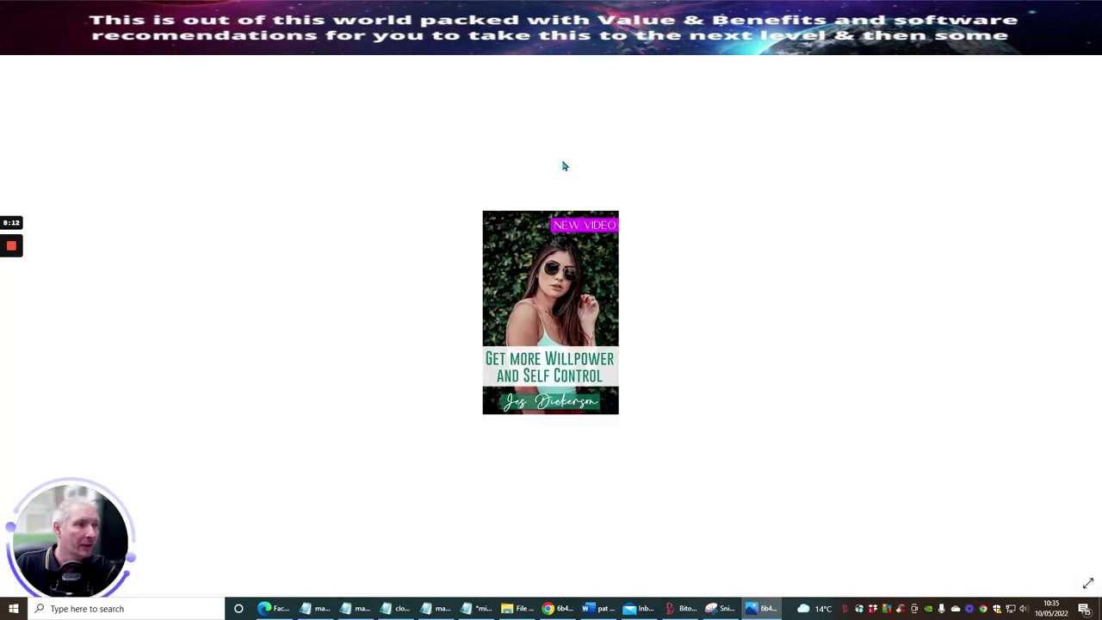
pyautogui.hotkey('alt', 'F4')
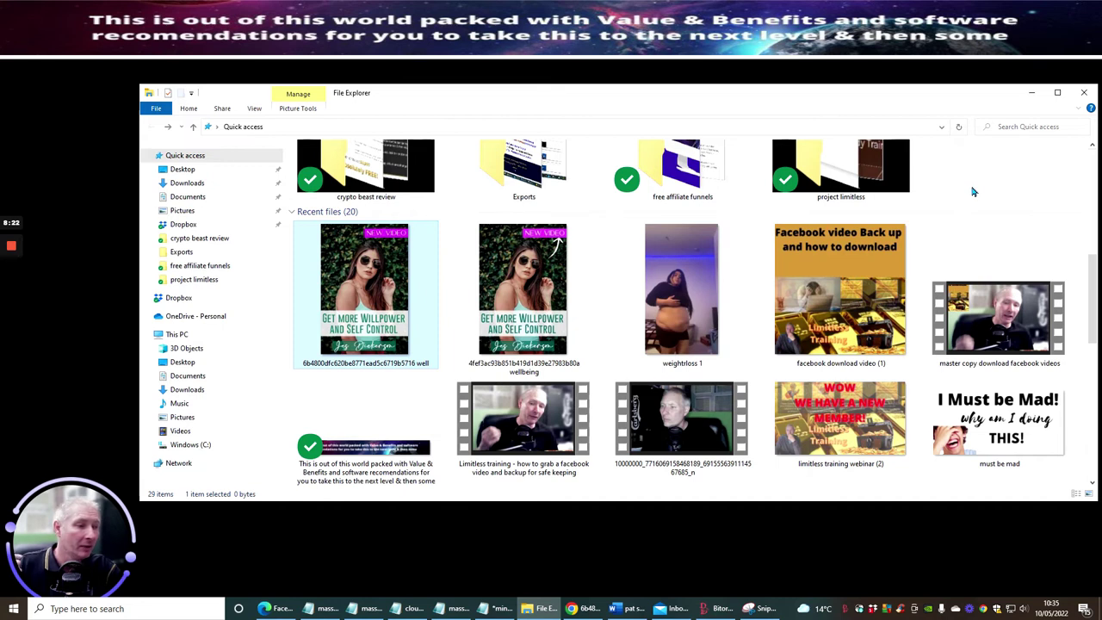
pyautogui.click(1086, 93)
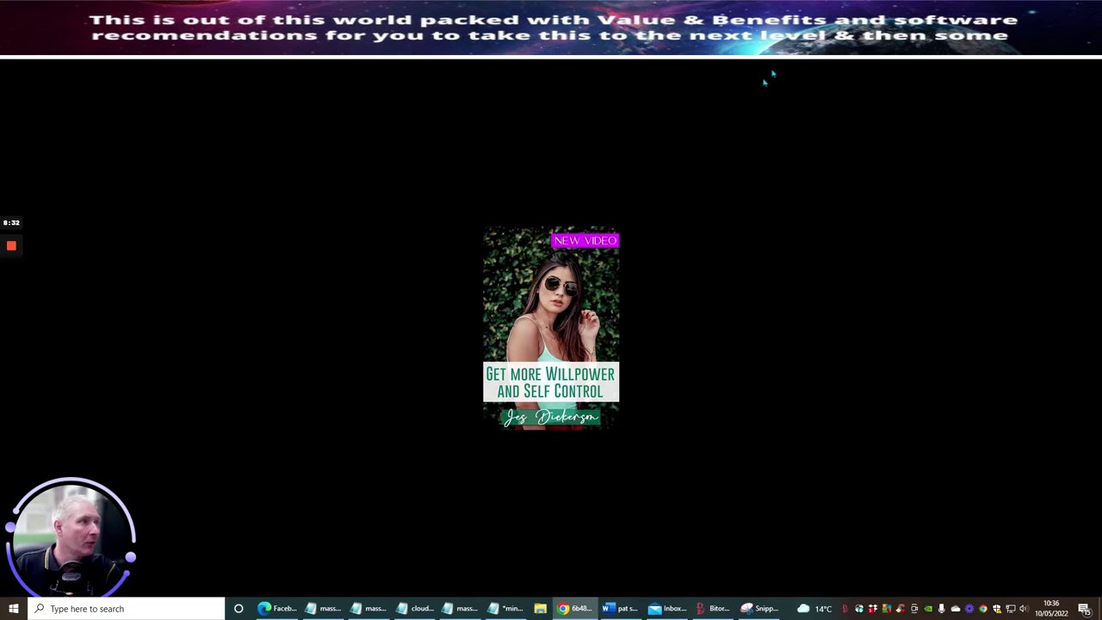
# Step: Close the downloaded image page, return to the wellbeing video results and browse for another pin
pyautogui.hotkey('ctrl', 'w')
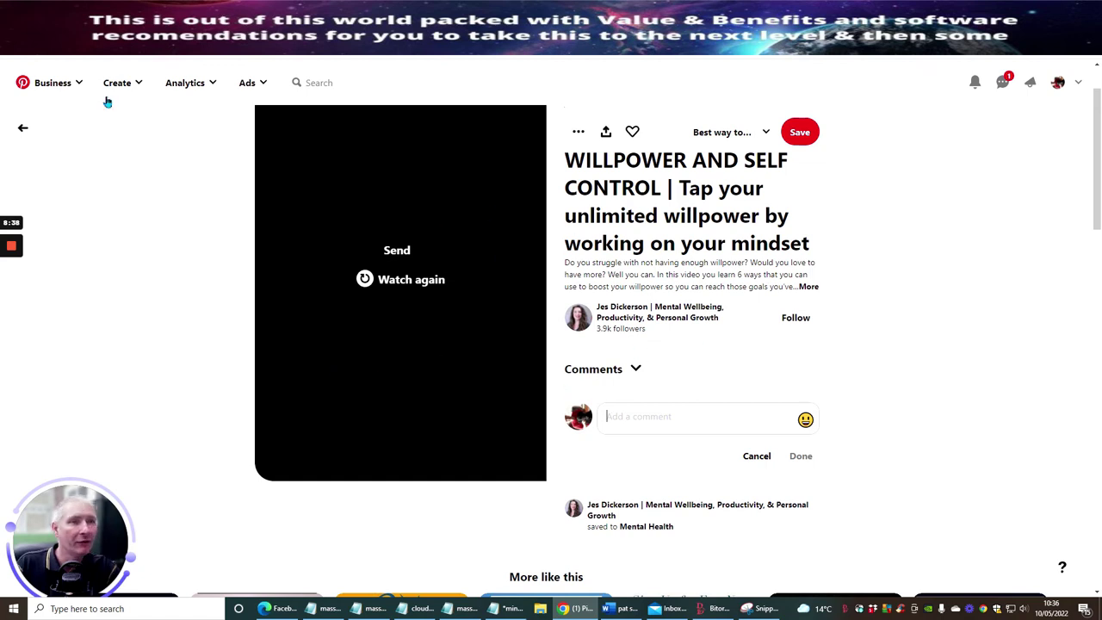
pyautogui.click(23, 130)
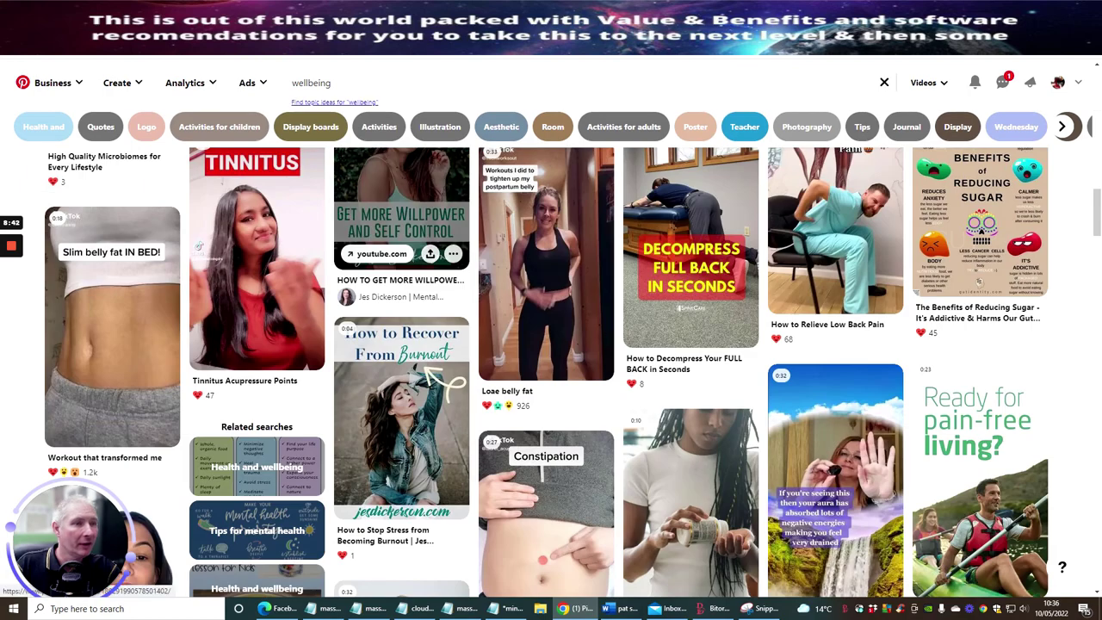
pyautogui.scroll(-3, 401, 344)
pyautogui.scroll(-7, 401, 345)
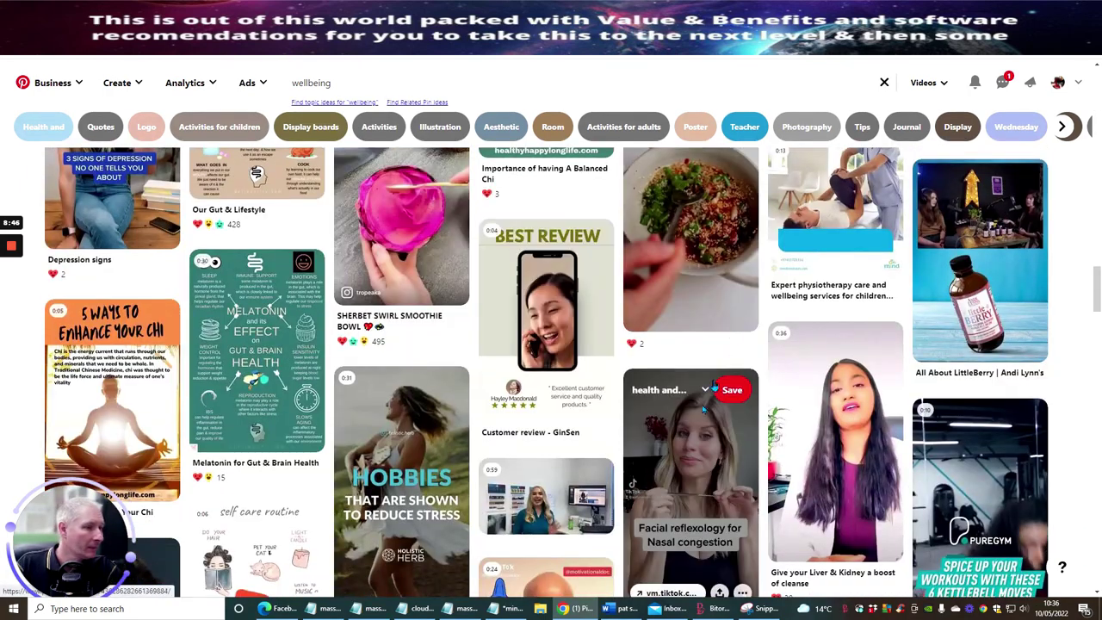
pyautogui.scroll(15, 689, 430)
pyautogui.scroll(3, 689, 430)
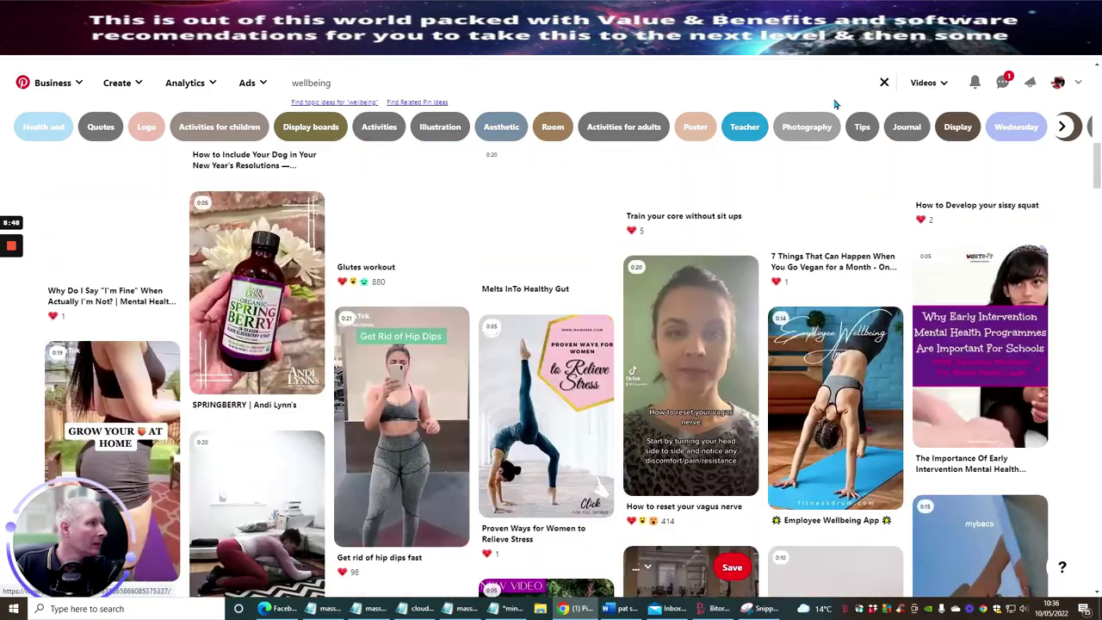
pyautogui.scroll(3, 689, 387)
pyautogui.scroll(-3, 688, 387)
pyautogui.scroll(-2, 89, 477)
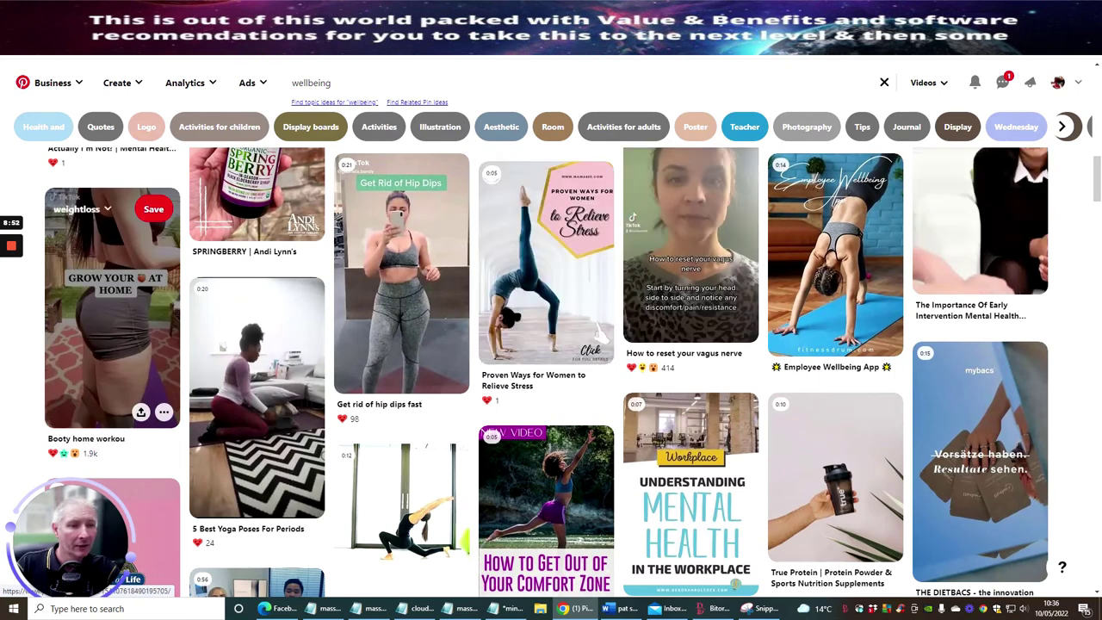
# Step: Open the "5 Best Yoga Poses For Periods" pin from the wellbeing video results and copy its page URL
pyautogui.click(253, 358)
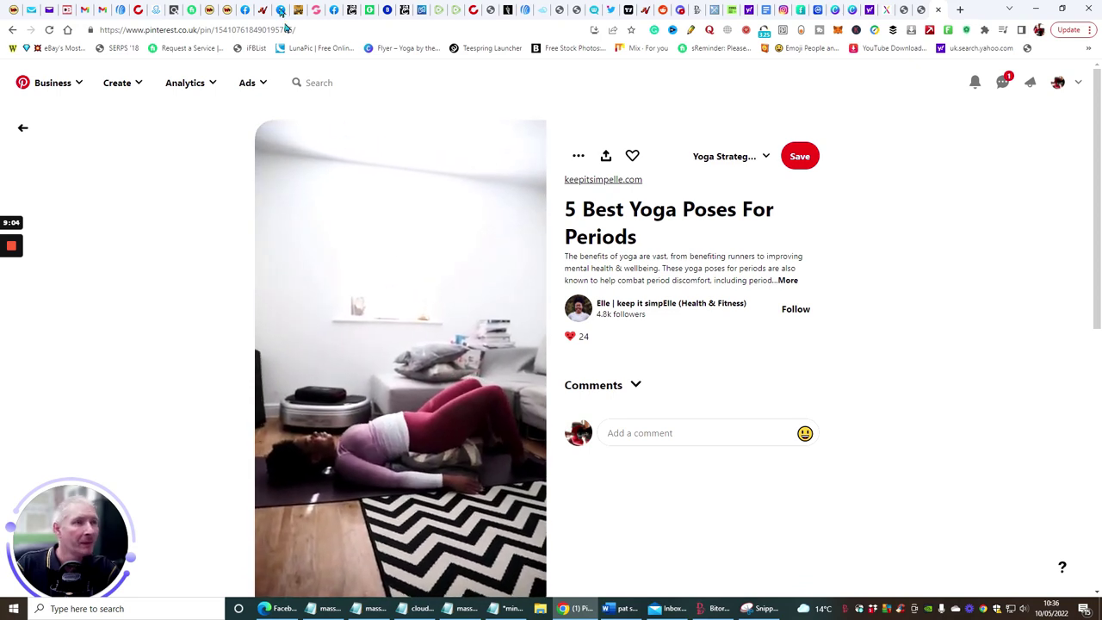
pyautogui.click(143, 30)
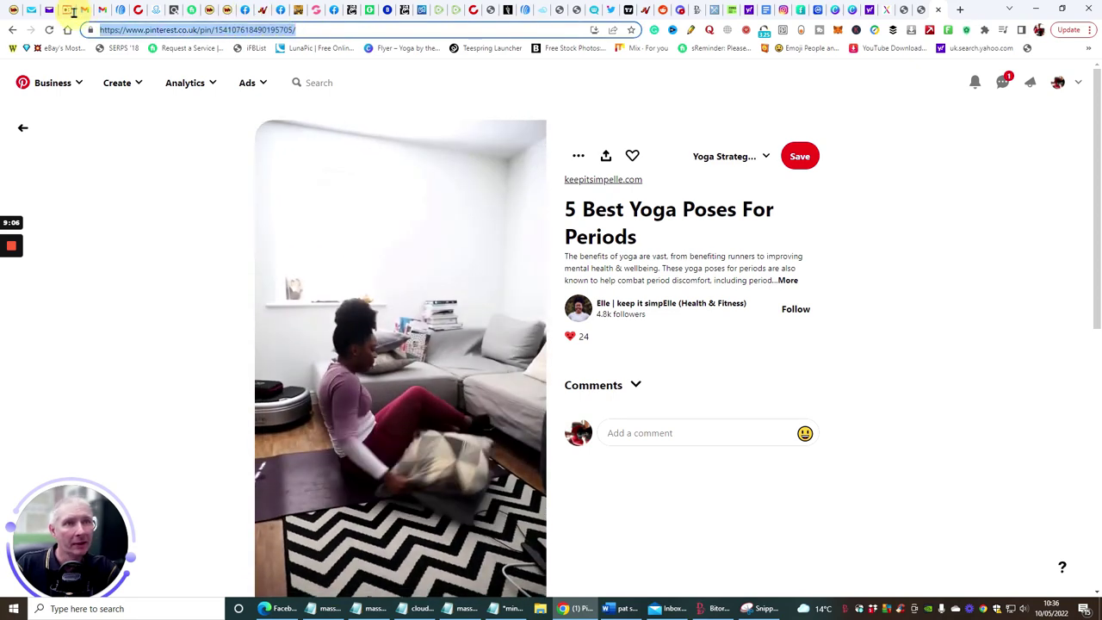
pyautogui.rightClick(140, 31)
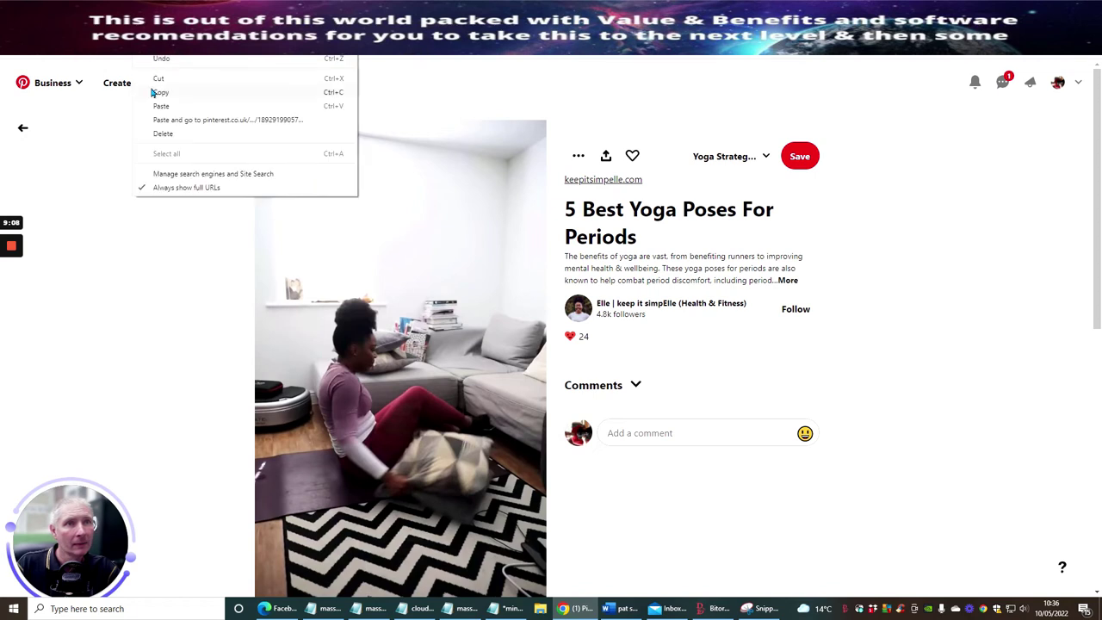
pyautogui.click(161, 92)
# Step: Return from the previous pin's download page to the web search results and open XpertPhp's Pinterest Video Downloader
pyautogui.hotkey('ctrl', 'Tab')
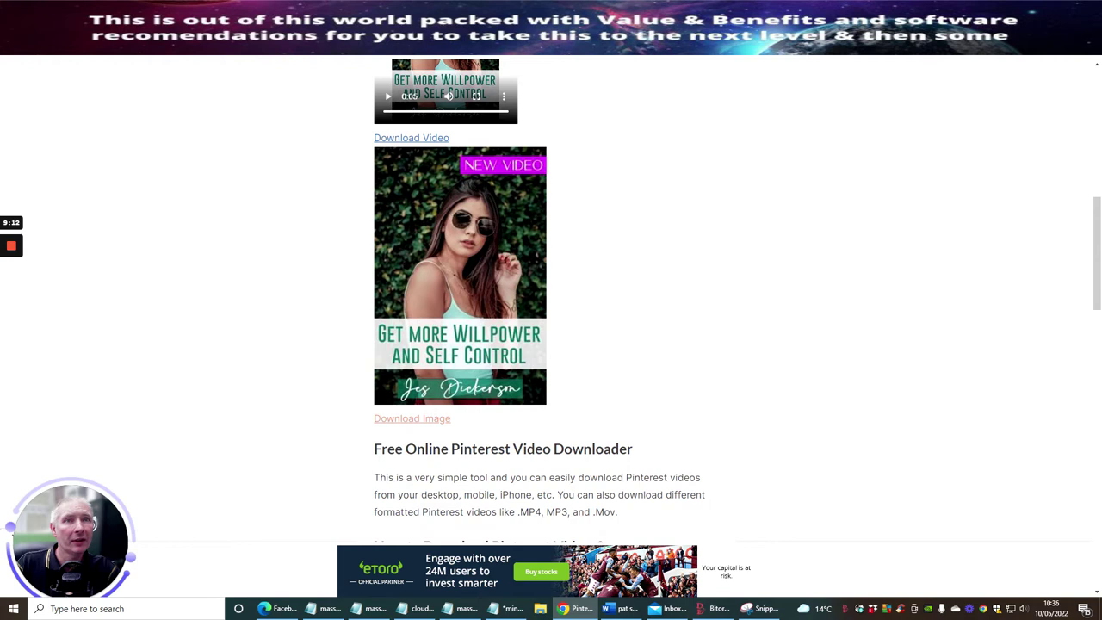
pyautogui.click(618, 116)
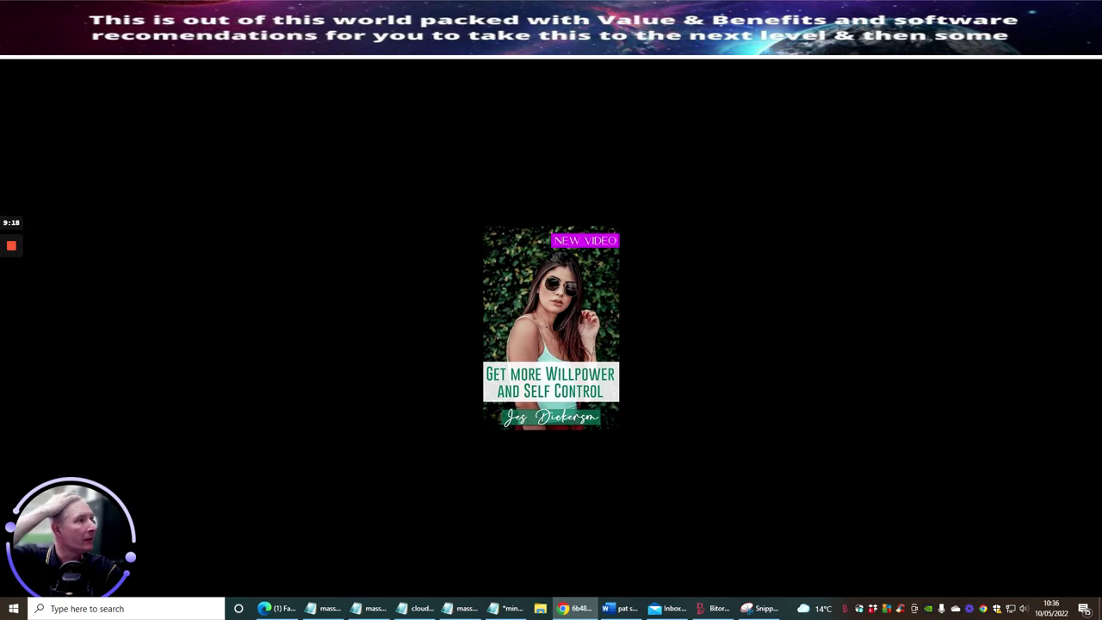
pyautogui.hotkey('alt', 'Left')
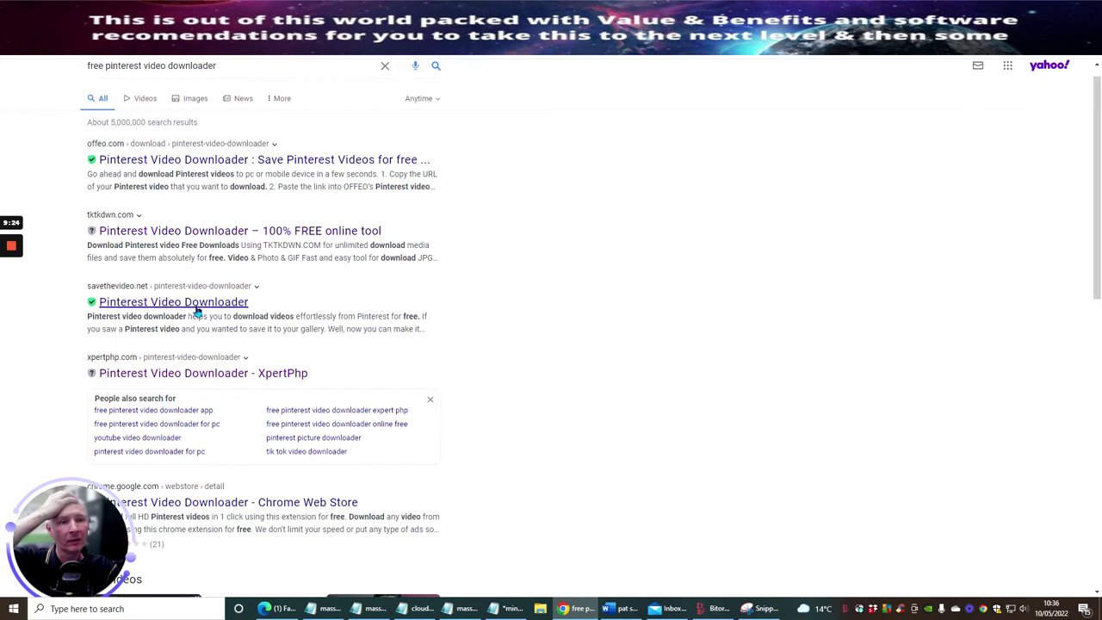
pyautogui.click(186, 376)
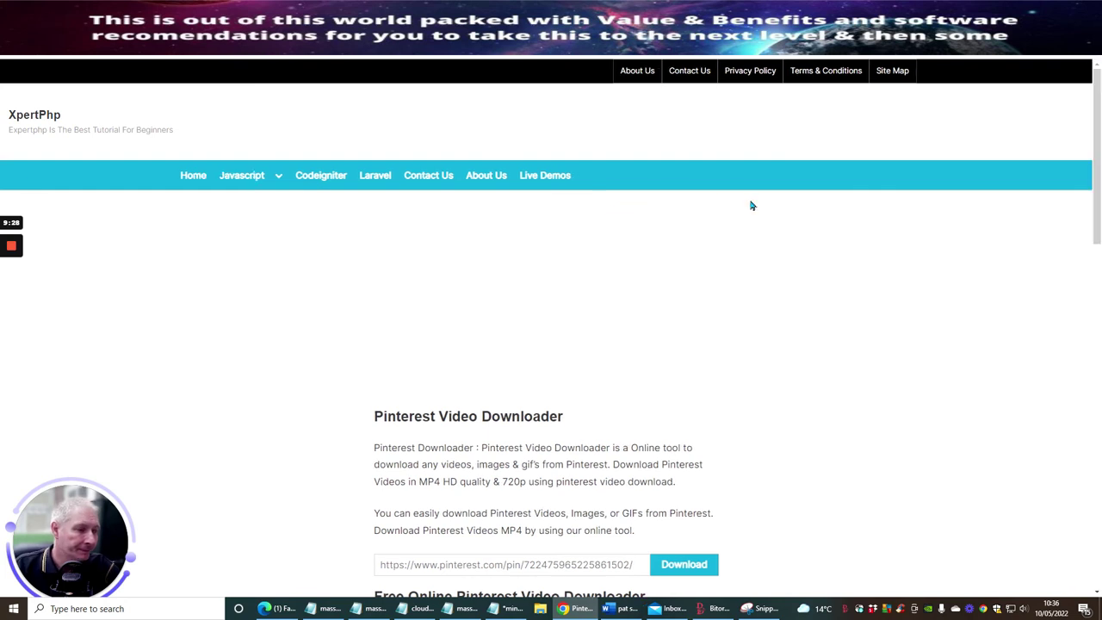
# Step: Paste the copied yoga pin URL into the downloader's link field and request its download
pyautogui.scroll(-3, 603, 345)
pyautogui.click(418, 337)
pyautogui.rightClick(420, 344)
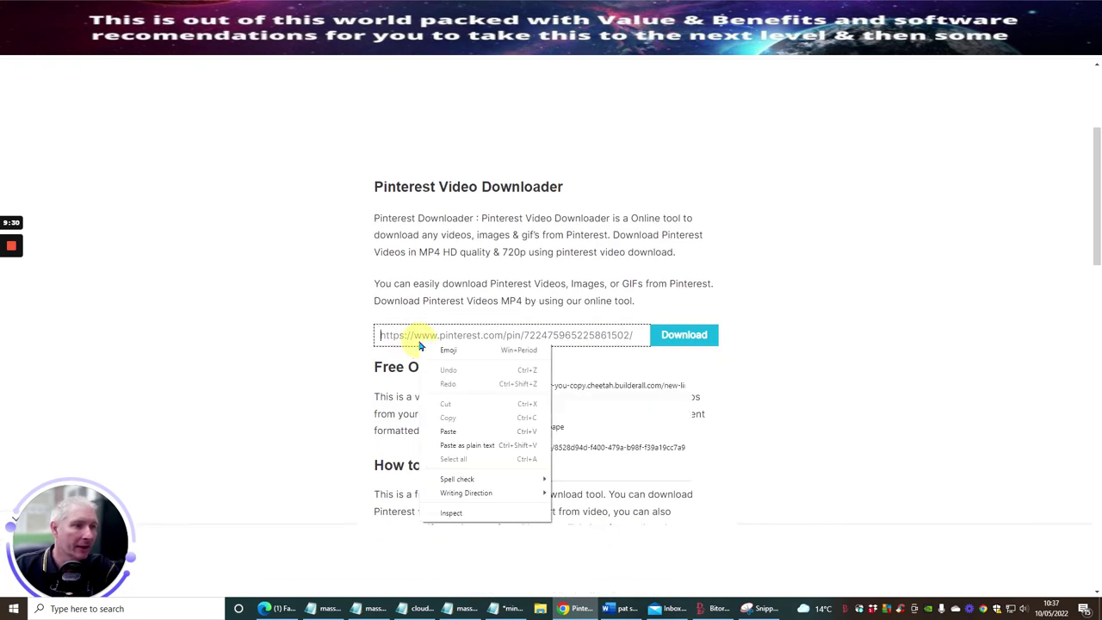
pyautogui.click(445, 430)
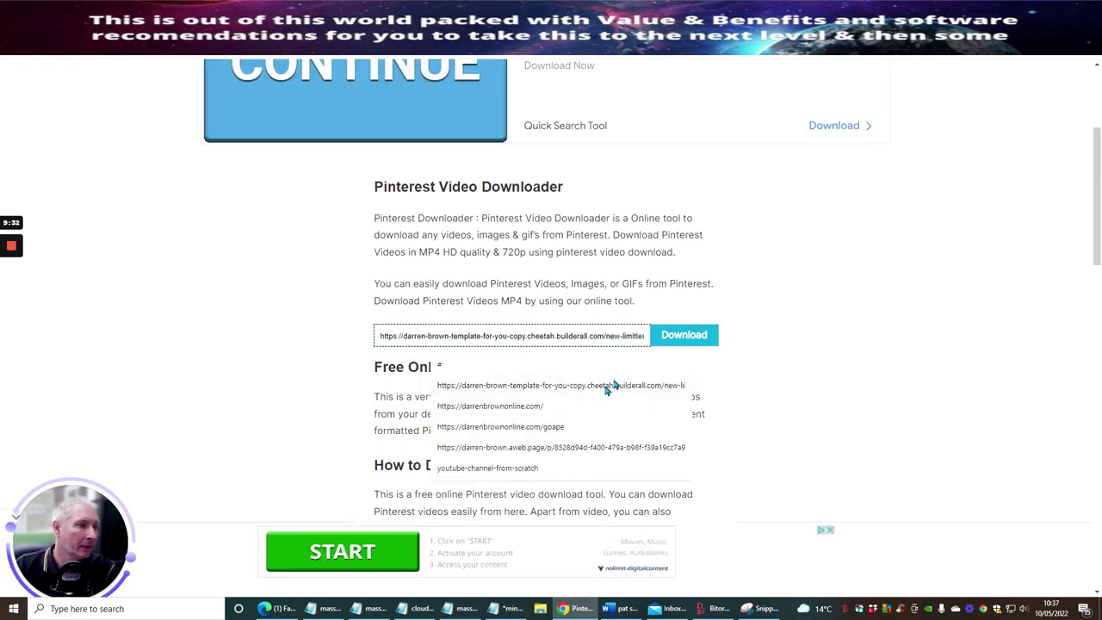
pyautogui.click(695, 335)
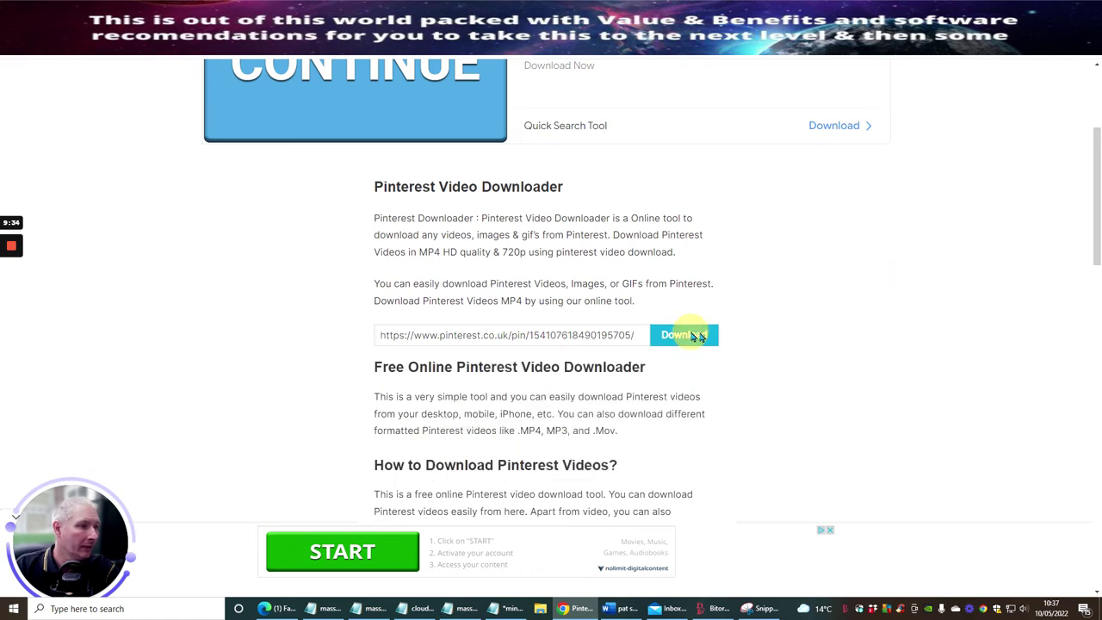
# Step: Look through the downloader's results for the yoga pin and open its video download
pyautogui.scroll(-5, 723, 130)
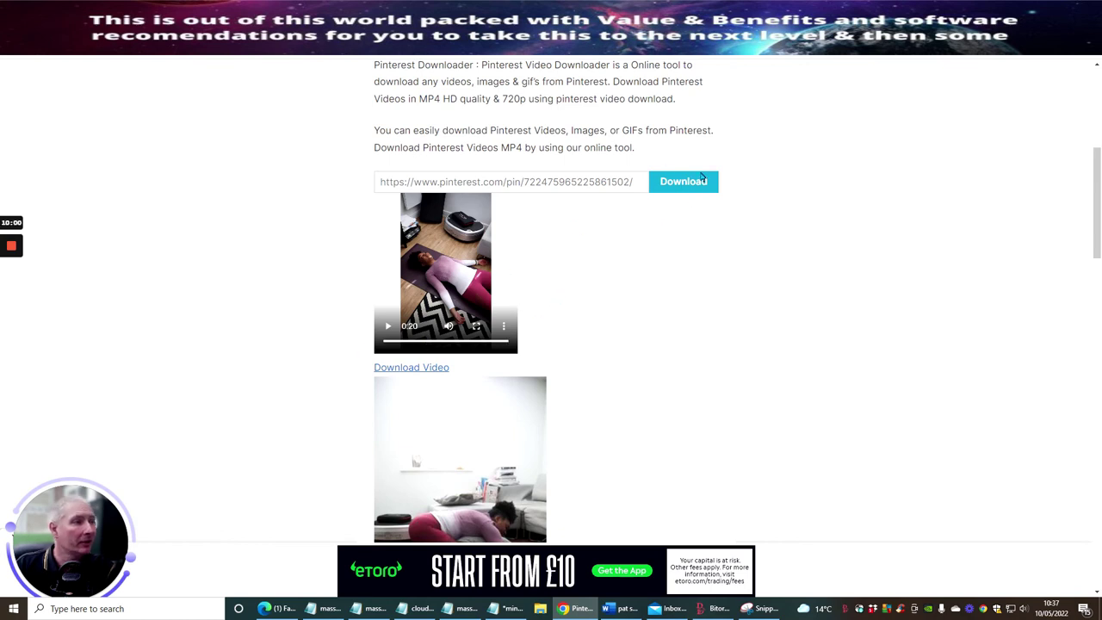
pyautogui.scroll(-15, 592, 260)
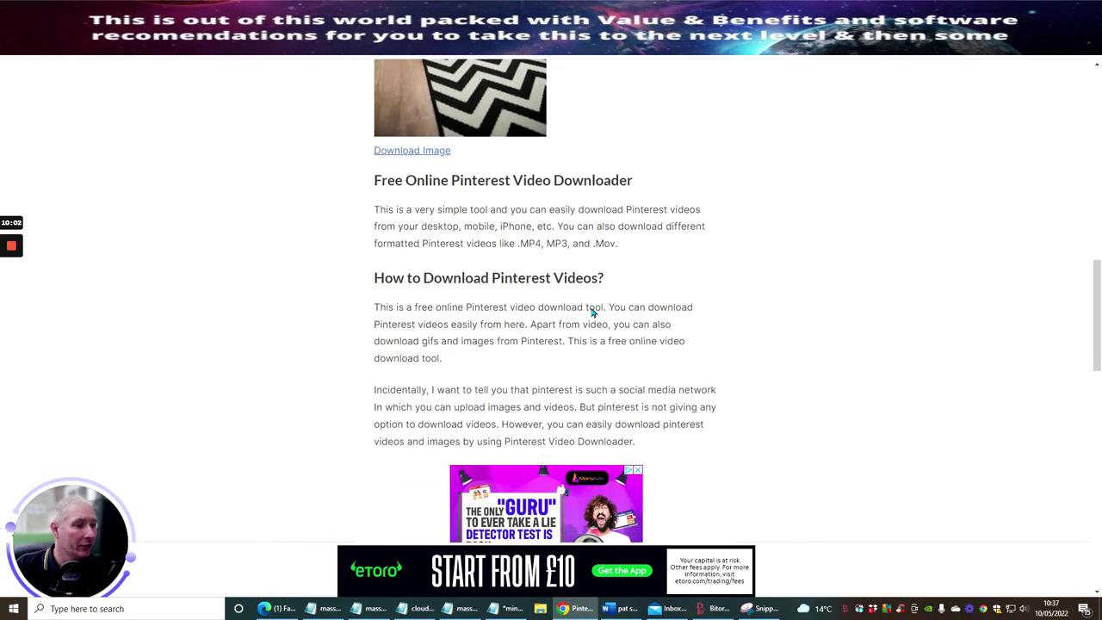
pyautogui.scroll(-3, 593, 311)
pyautogui.scroll(15, 592, 312)
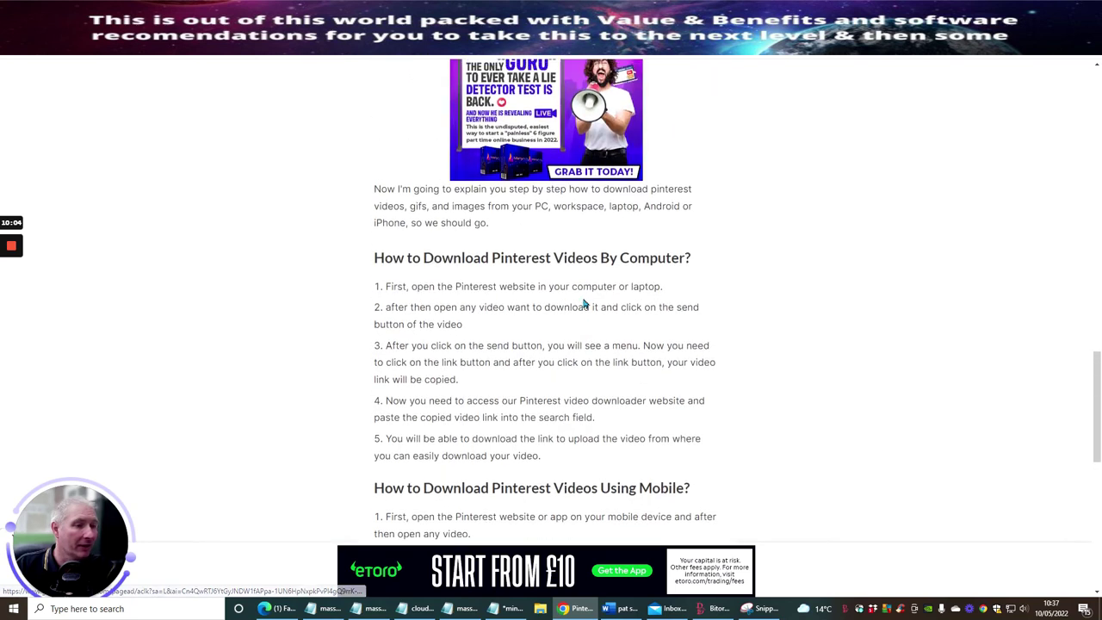
pyautogui.scroll(-1, 607, 232)
pyautogui.scroll(1, 608, 231)
pyautogui.scroll(4, 623, 157)
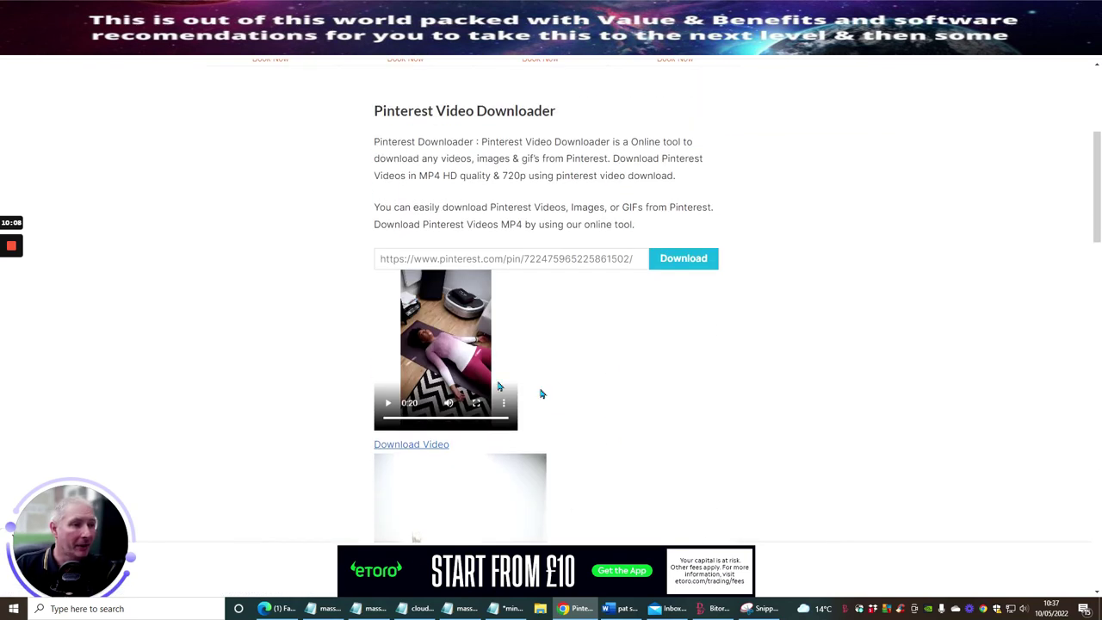
pyautogui.click(386, 446)
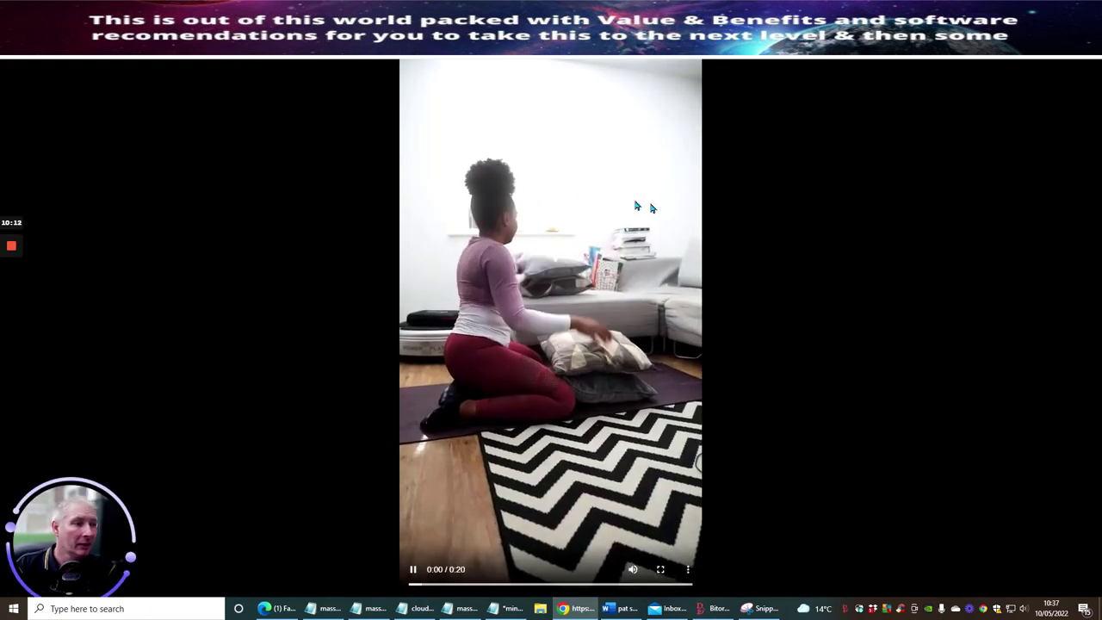
# Step: Save the yoga video as an MP4 in Downloads with "well being 2" appended to its file name
pyautogui.rightClick(546, 269)
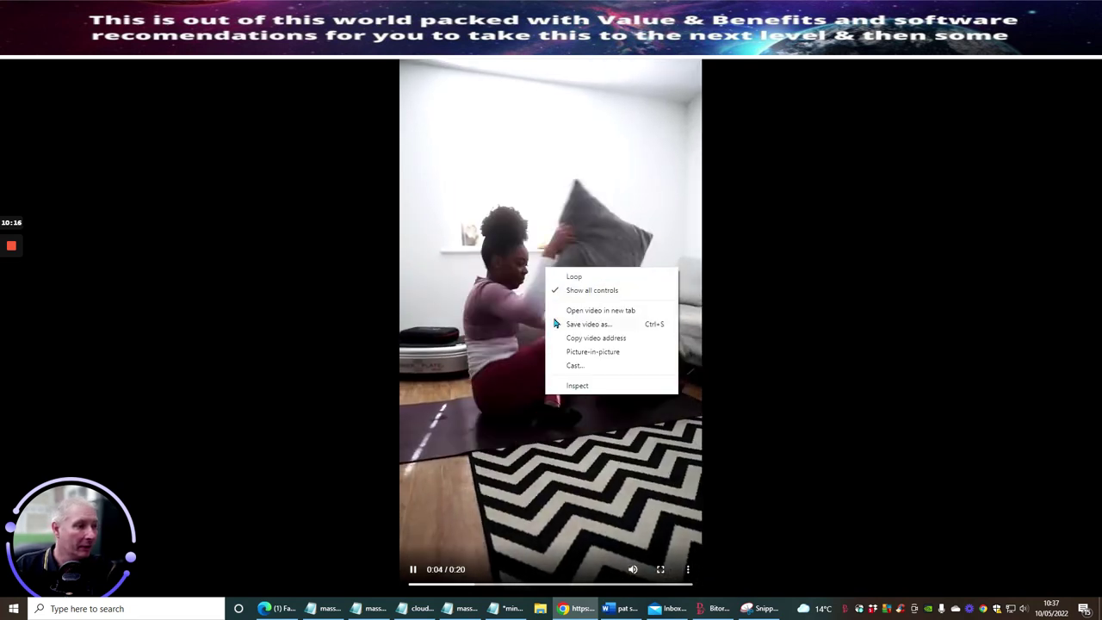
pyautogui.click(589, 324)
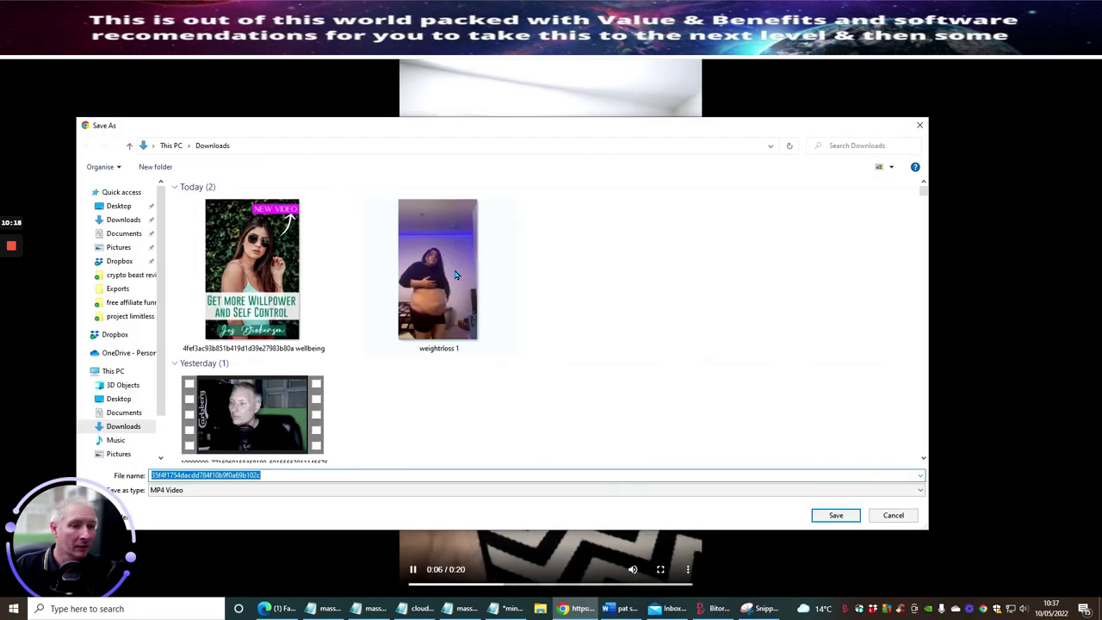
pyautogui.click(275, 474)
pyautogui.write('well')
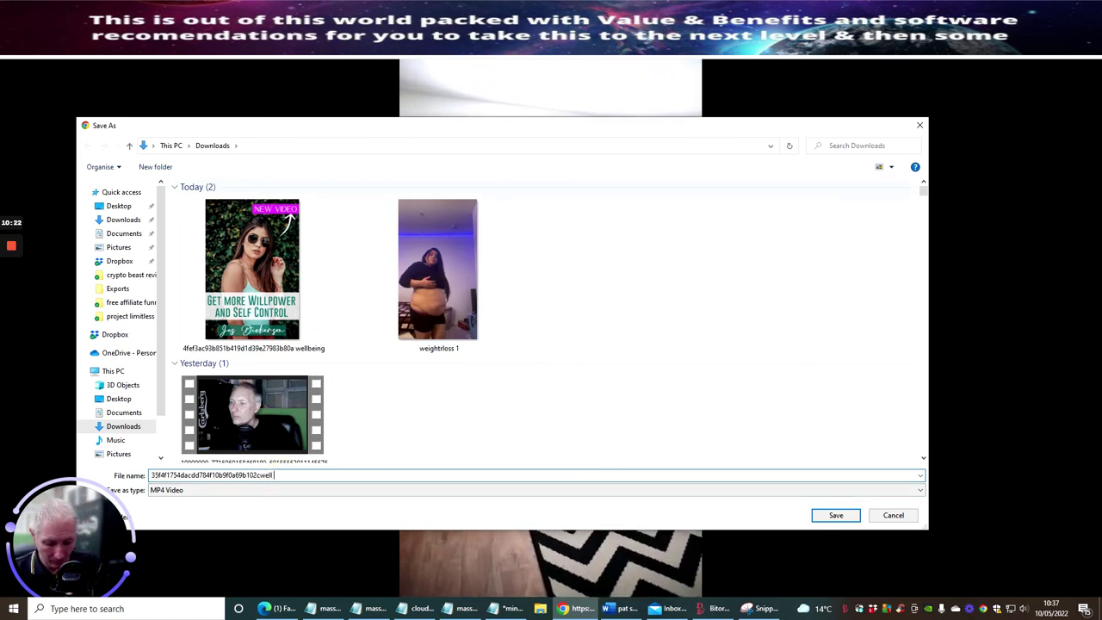
pyautogui.write(' being 2')
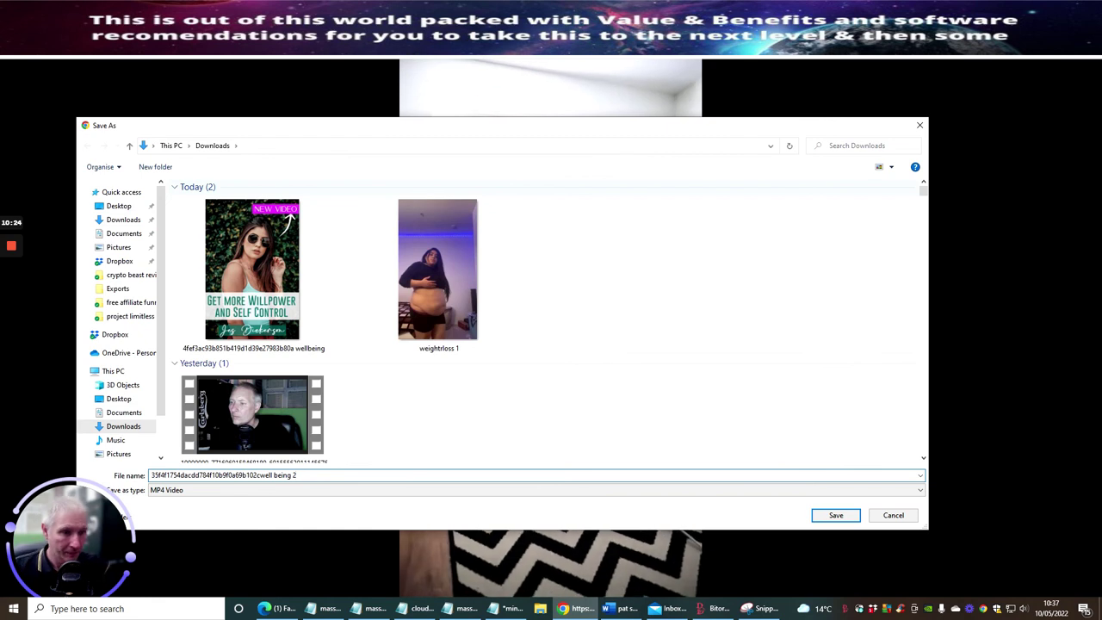
pyautogui.click(837, 516)
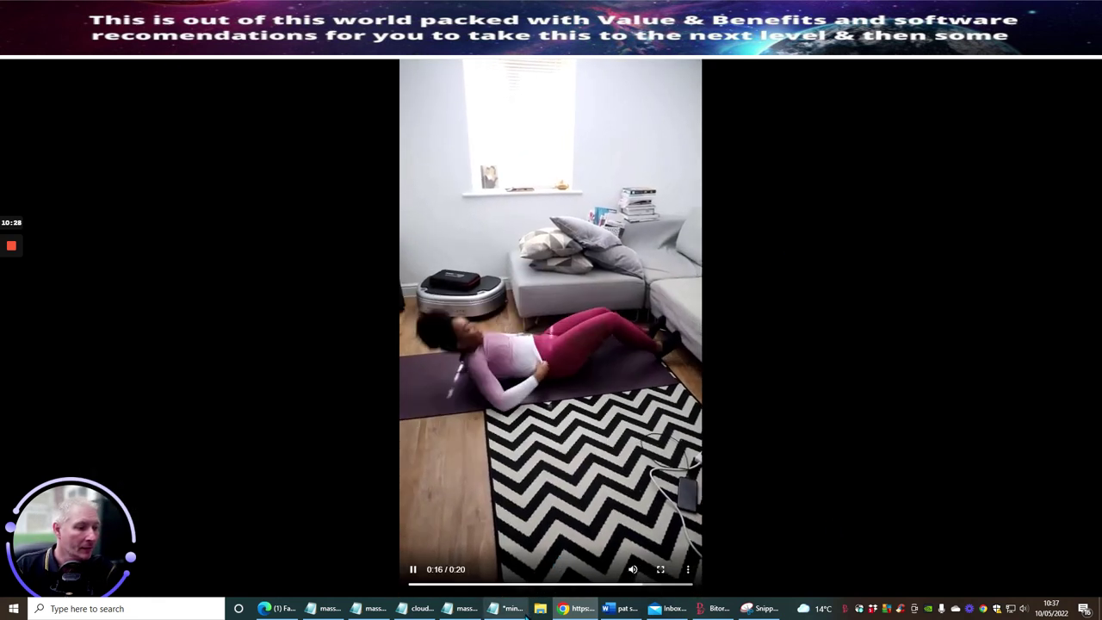
# Step: Open the saved "well being 2" video from File Explorer's recent files and play it full screen
pyautogui.click(540, 607)
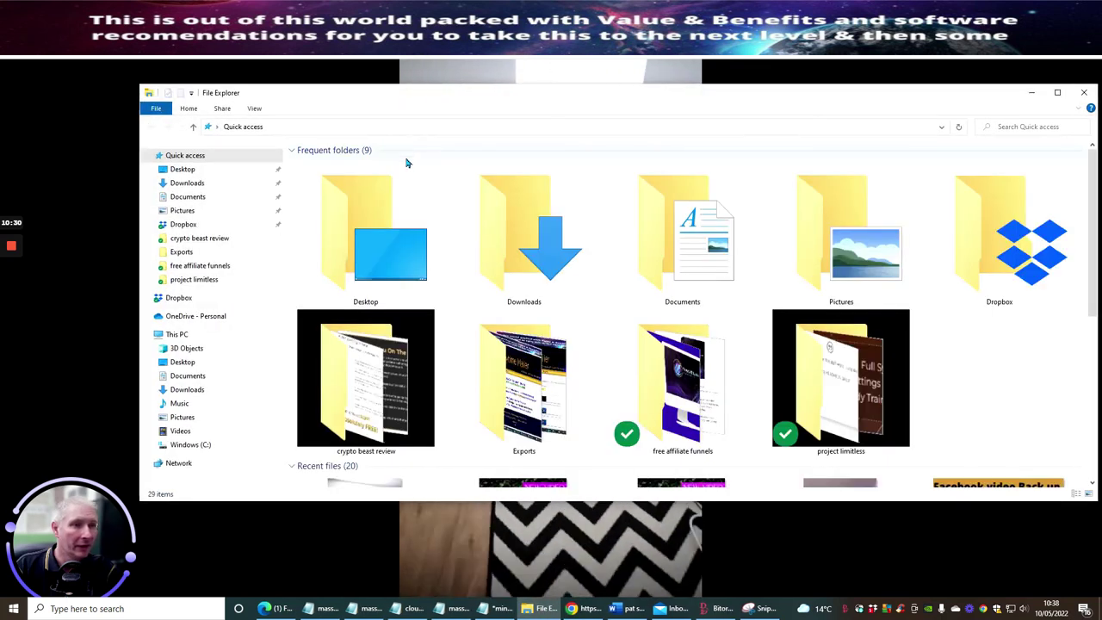
pyautogui.click(180, 154)
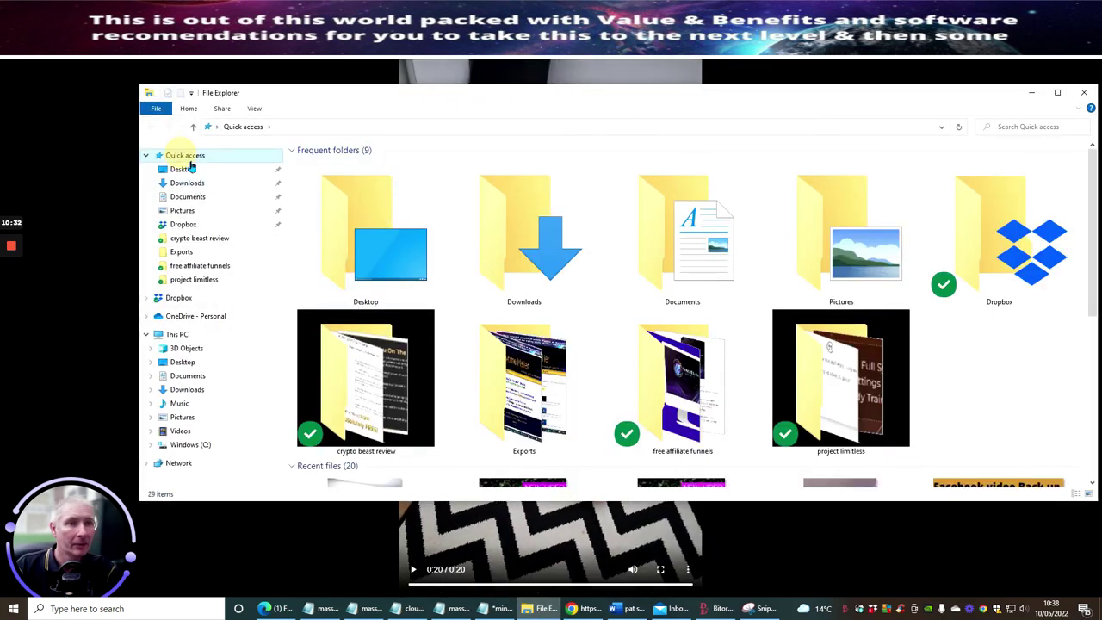
pyautogui.scroll(-5, 183, 158)
pyautogui.doubleClick(388, 231)
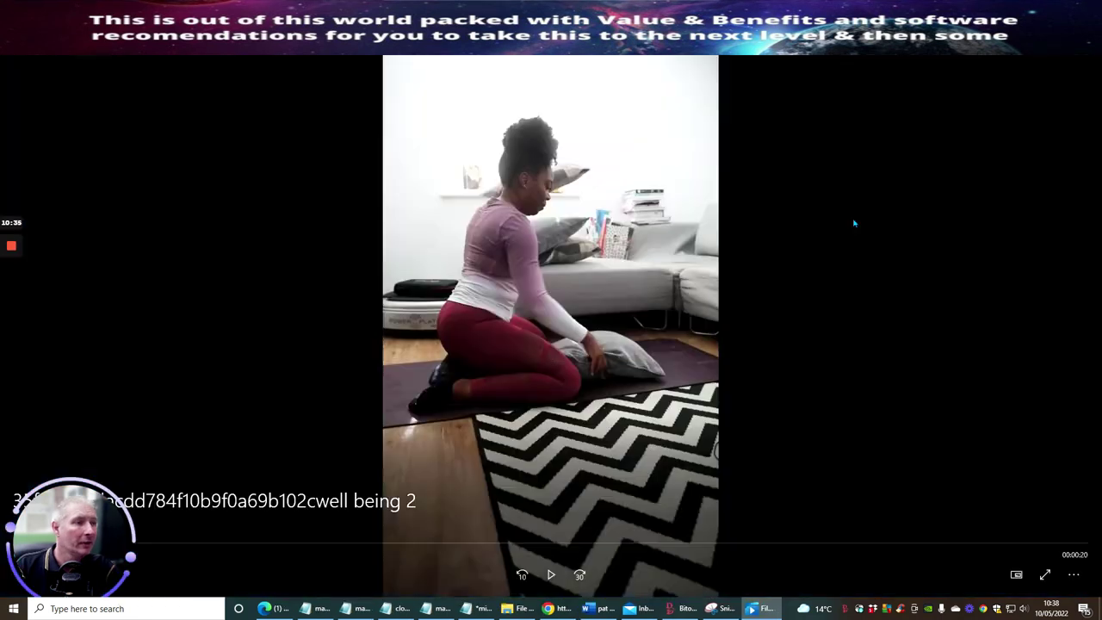
pyautogui.doubleClick(854, 223)
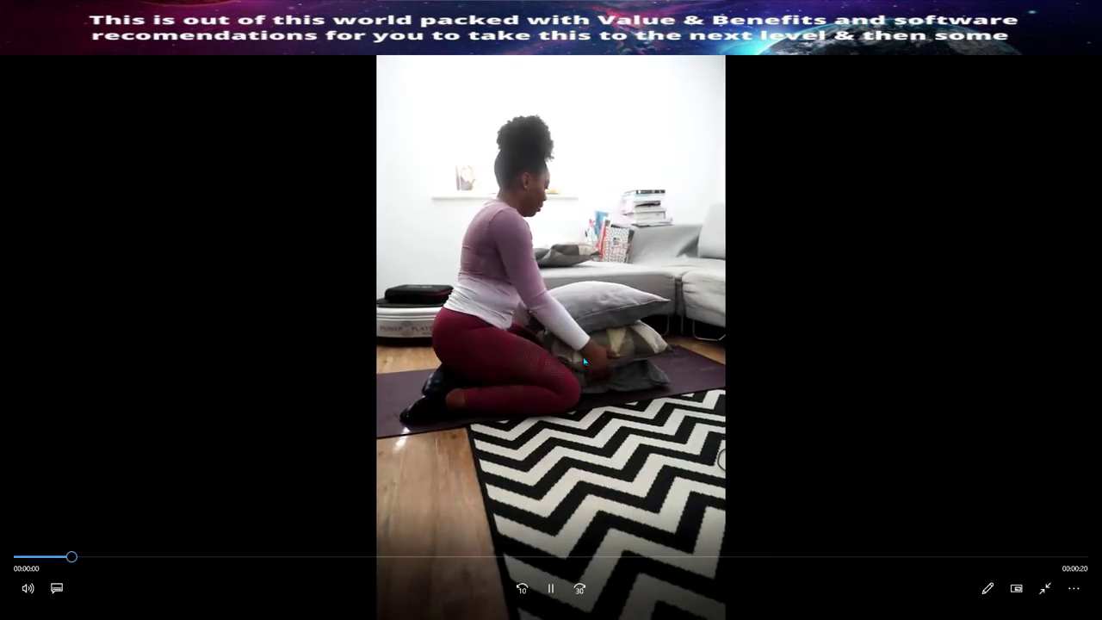